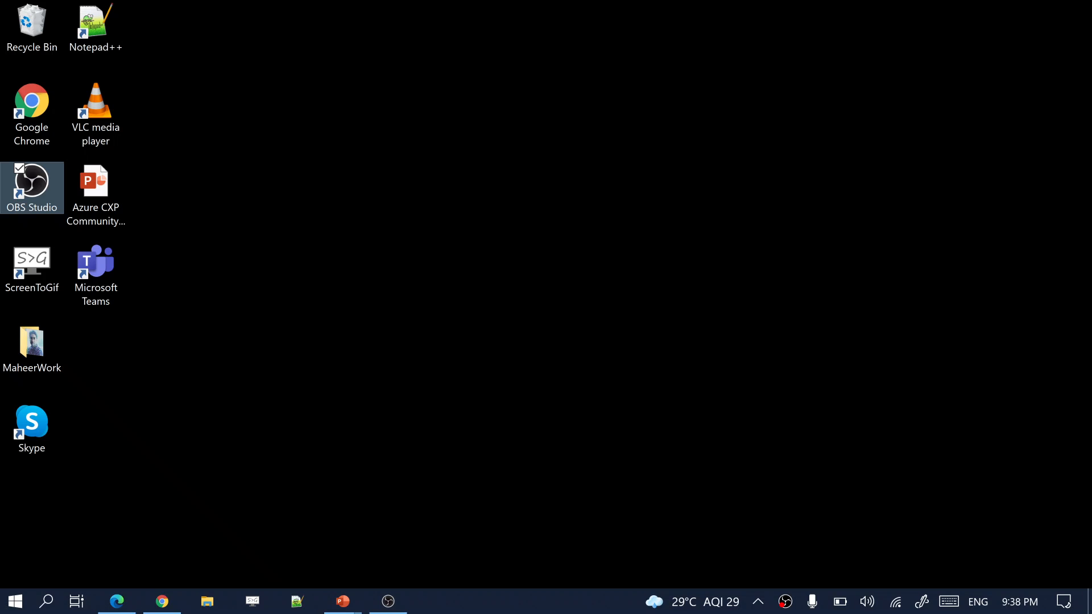
# - Load the file_example_XLSX_5000.xlsx web address in Chrome and launch the downloaded workbook in Excel
pyautogui.click(163, 602)
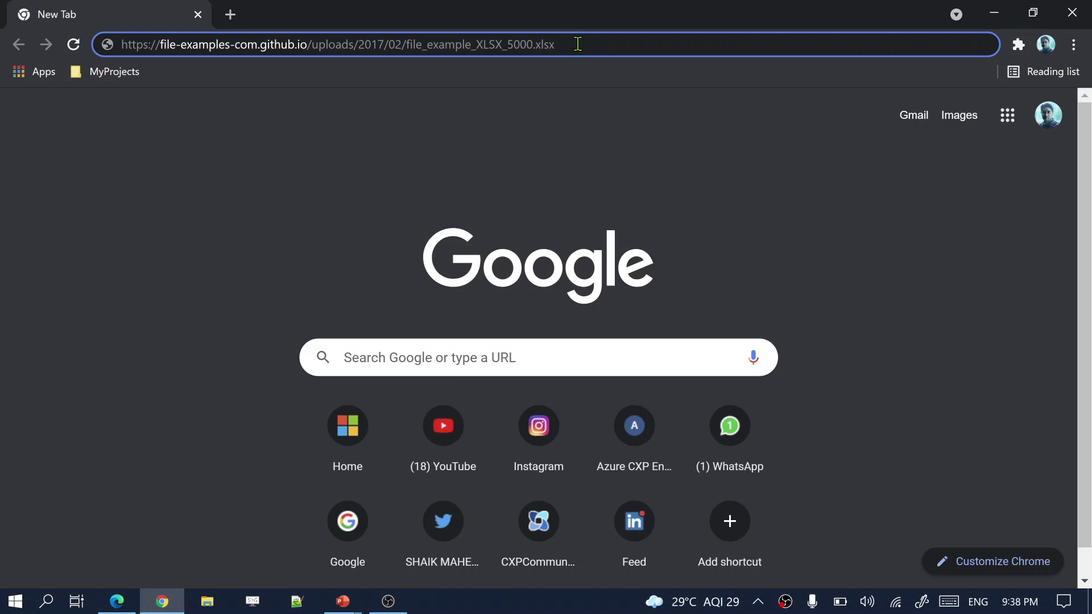
pyautogui.moveTo(577, 44); pyautogui.dragTo(122, 51)
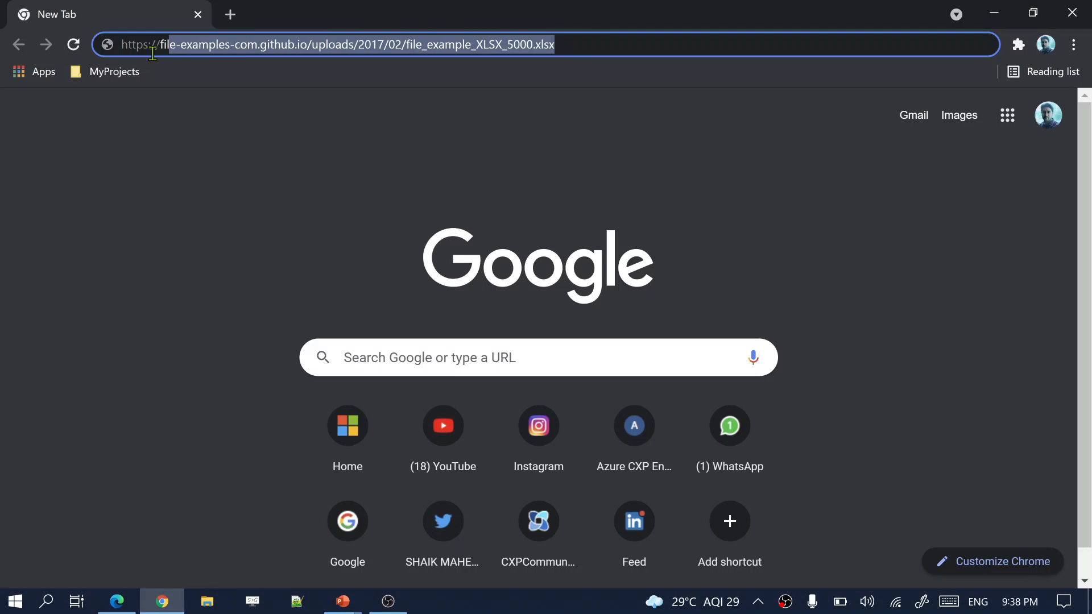
pyautogui.click(607, 44)
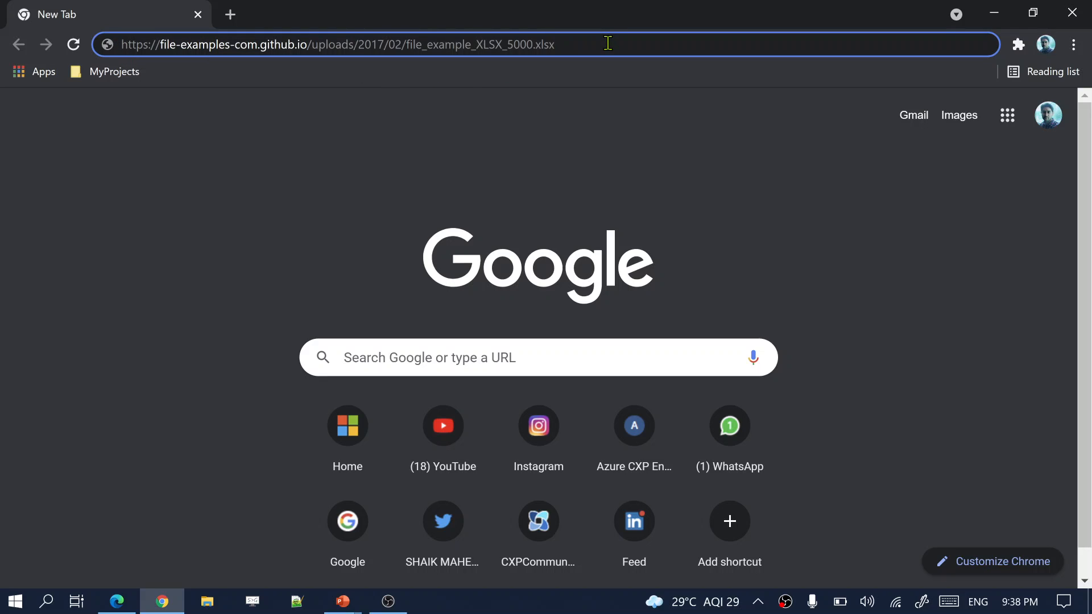
pyautogui.press('Return')
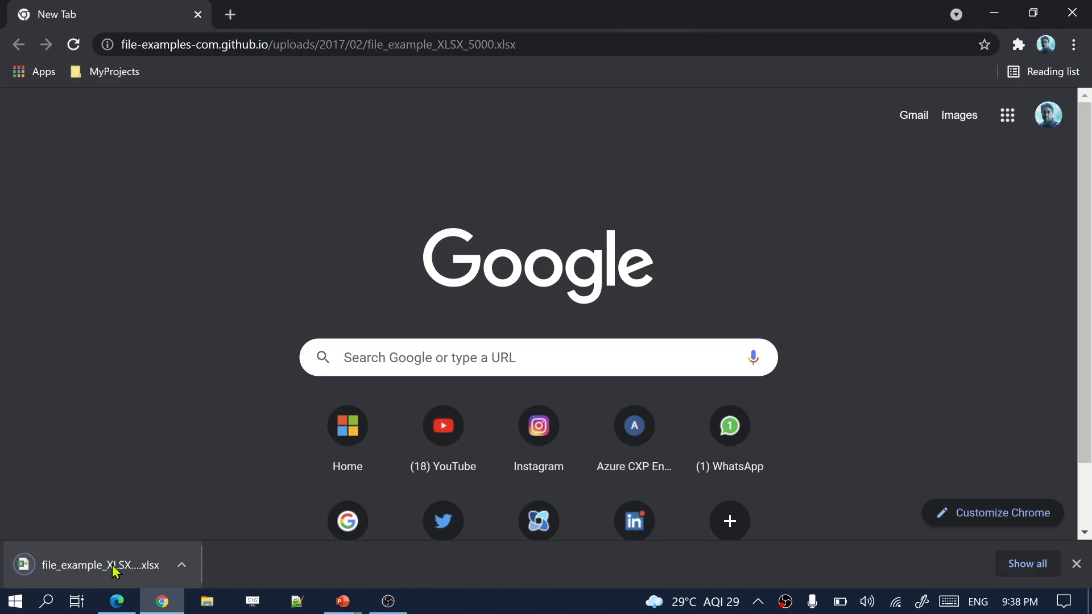
pyautogui.moveTo(128, 45); pyautogui.dragTo(552, 45)
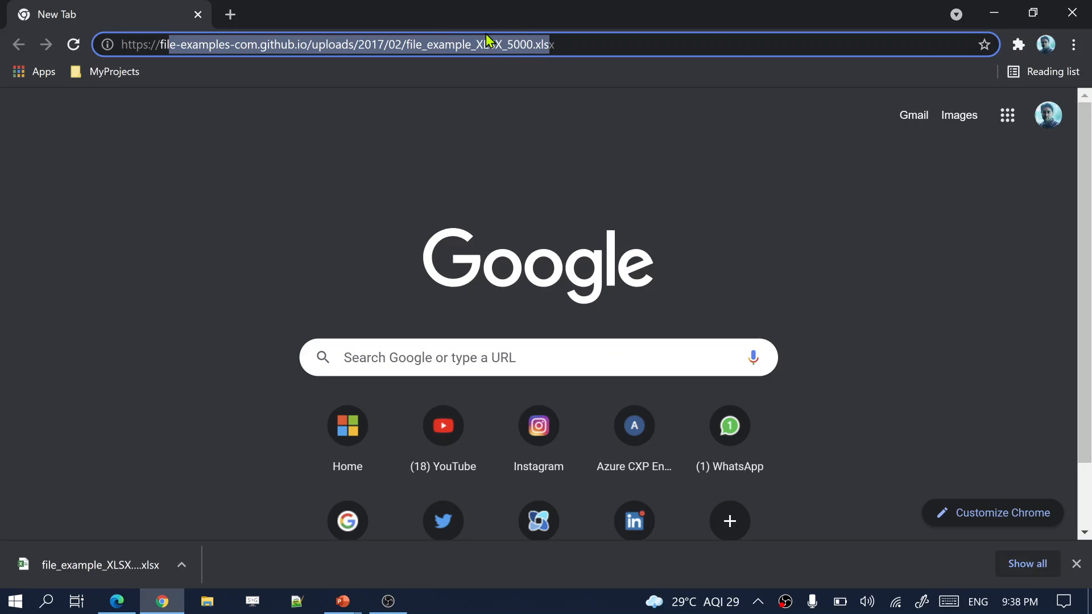
pyautogui.click(144, 567)
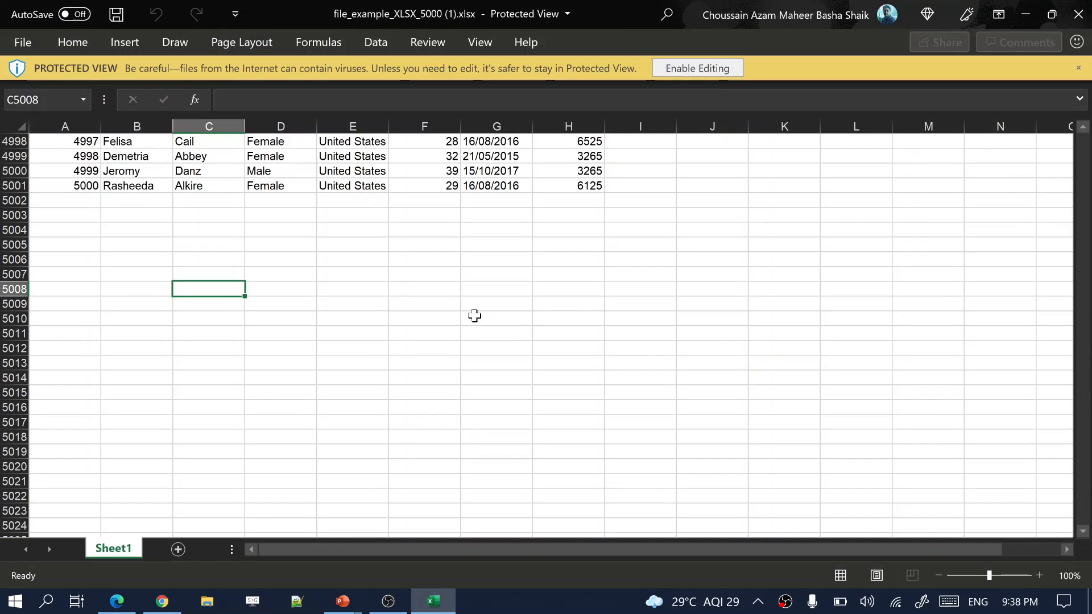
pyautogui.scroll(2, 640, 290)
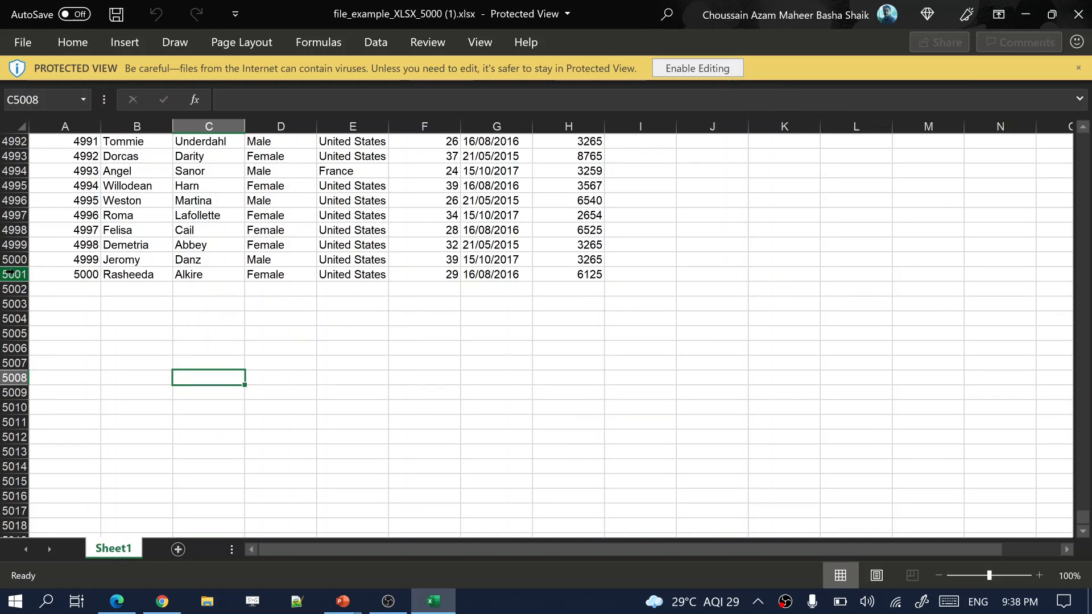
# - Check record 5000 at the bottom, select a block of the first records, then close the workbook
pyautogui.click(13, 274)
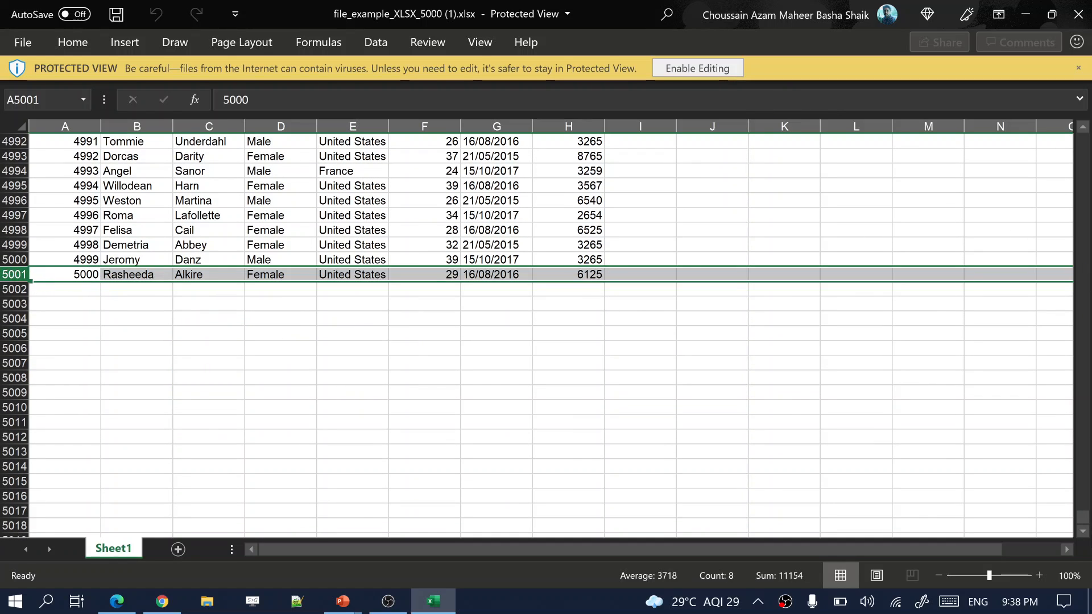
pyautogui.moveTo(1081, 524); pyautogui.dragTo(1082, 137)
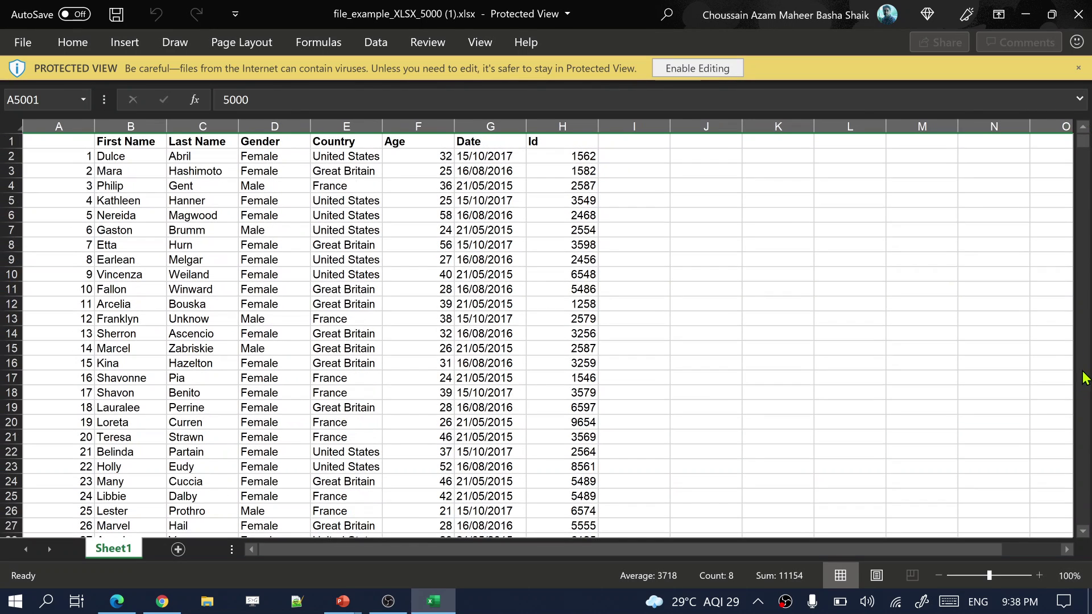
pyautogui.click(12, 141)
pyautogui.moveTo(59, 156)
pyautogui.mouseDown()
pyautogui.moveTo(443, 371)
pyautogui.moveTo(583, 422)
pyautogui.mouseUp()
pyautogui.scroll(-4, 584, 422)
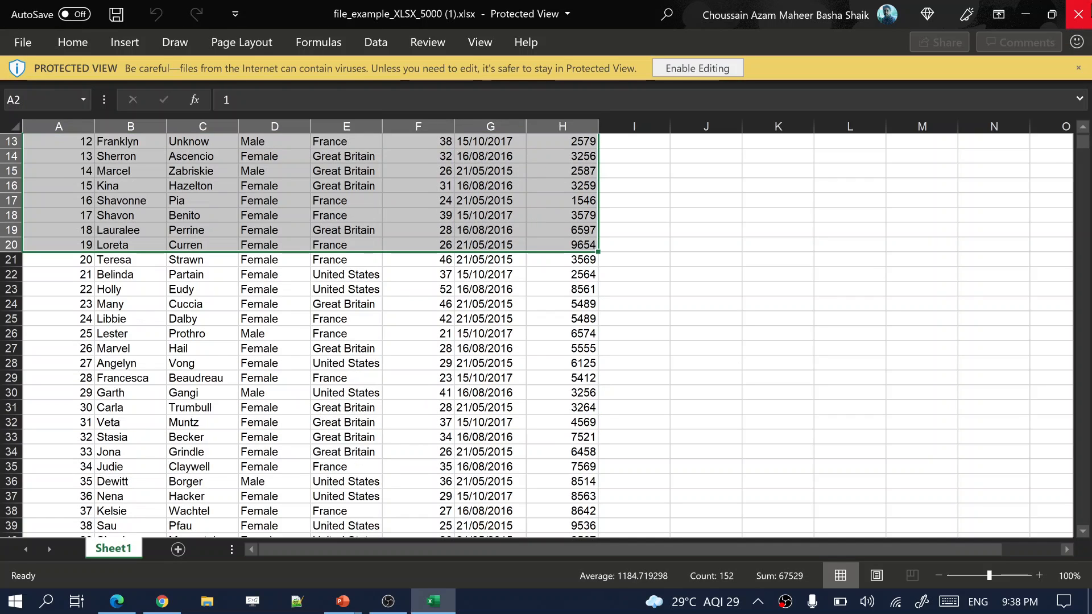
pyautogui.click(1078, 13)
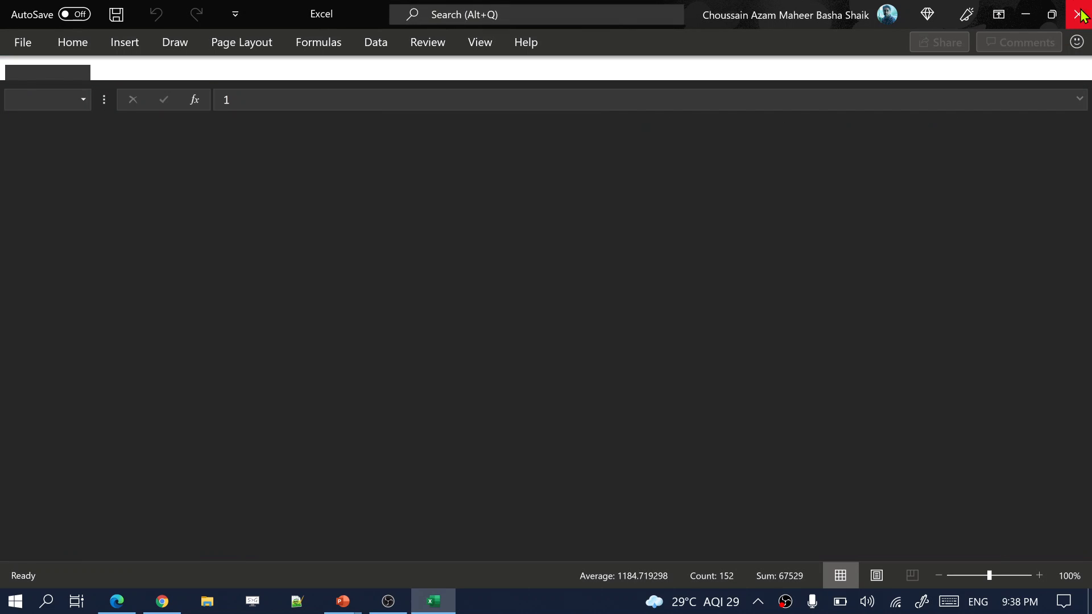
# - Select the file's web address in Chrome and switch to the Azure portal in Edge
pyautogui.click(563, 44)
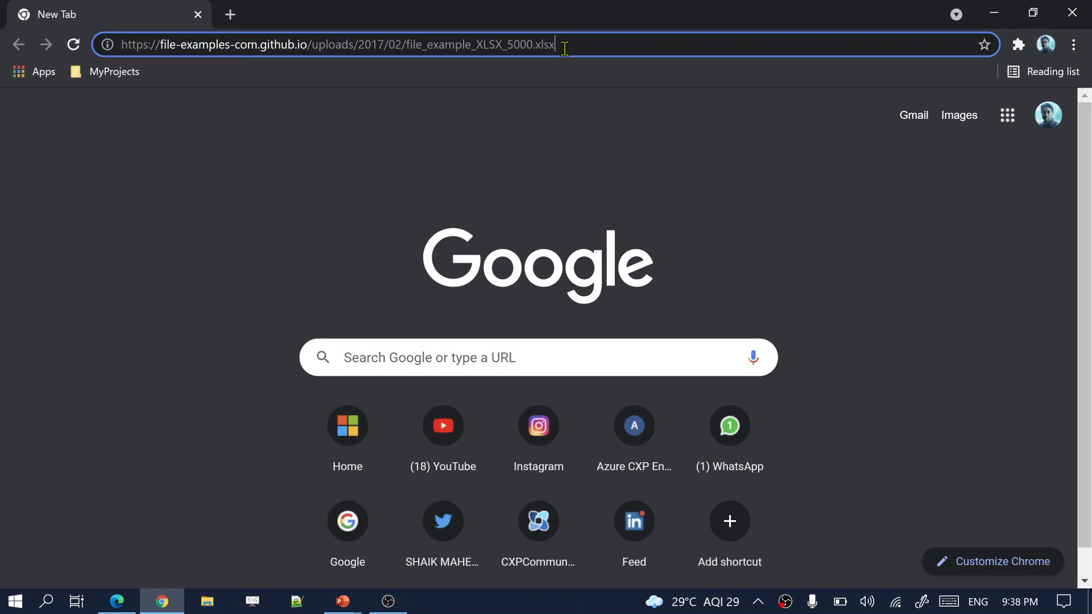
pyautogui.moveTo(556, 44); pyautogui.dragTo(118, 52)
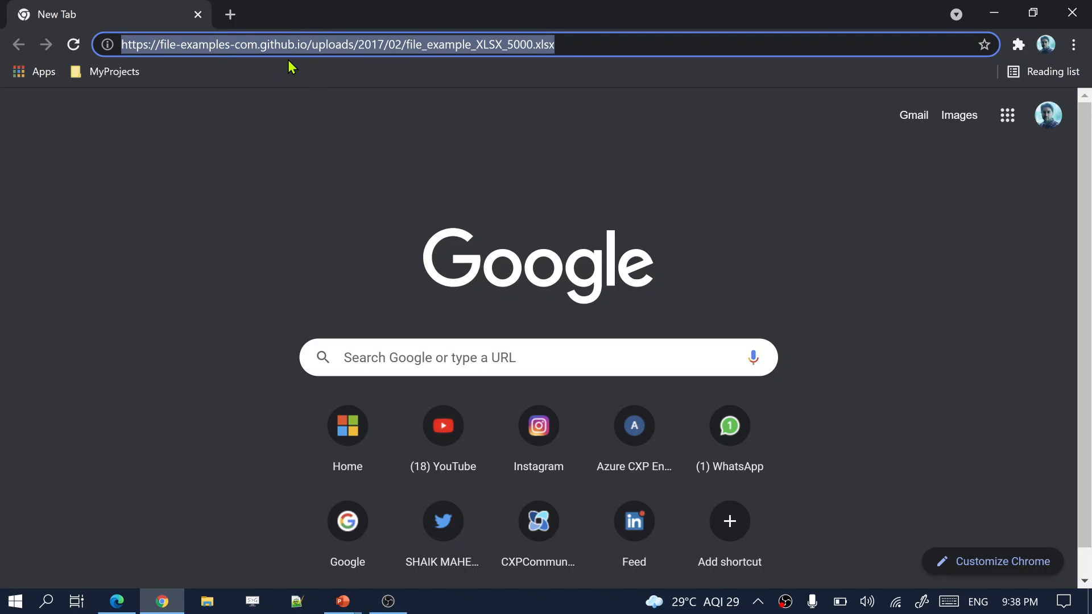
pyautogui.click(116, 602)
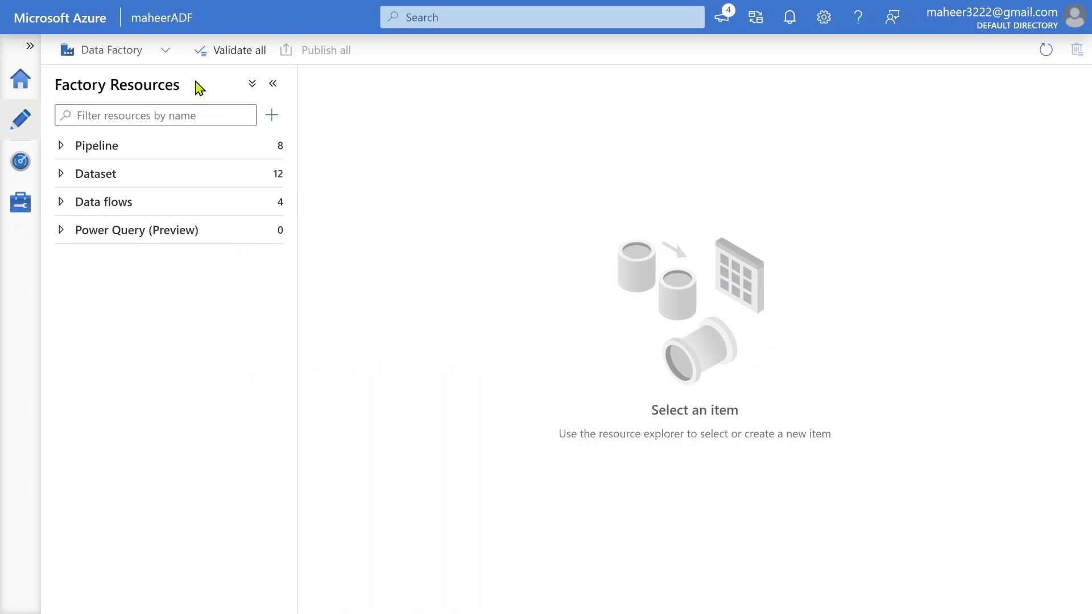
# - Show the synapsedemo container's output folder as the copy destination
pyautogui.hotkey('ctrl', 'Tab')
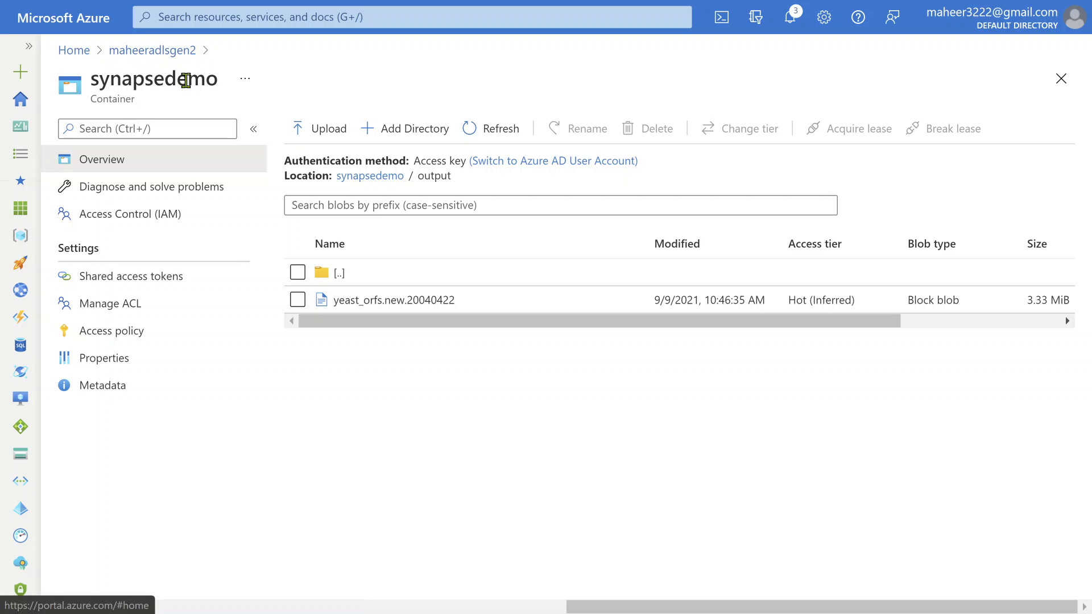
pyautogui.moveTo(97, 82); pyautogui.dragTo(187, 81)
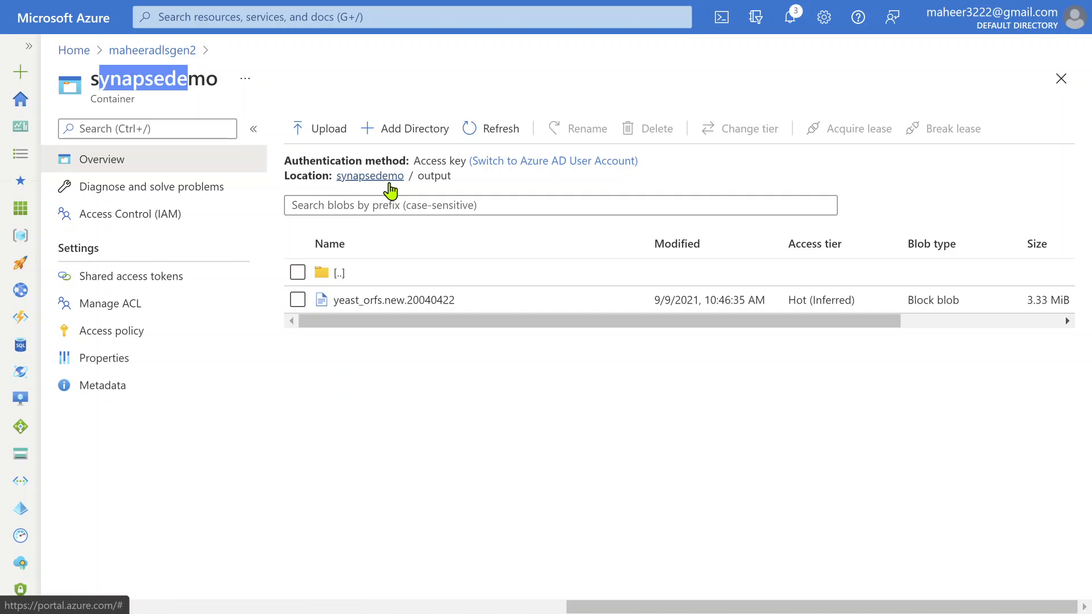
pyautogui.moveTo(465, 177); pyautogui.dragTo(409, 177)
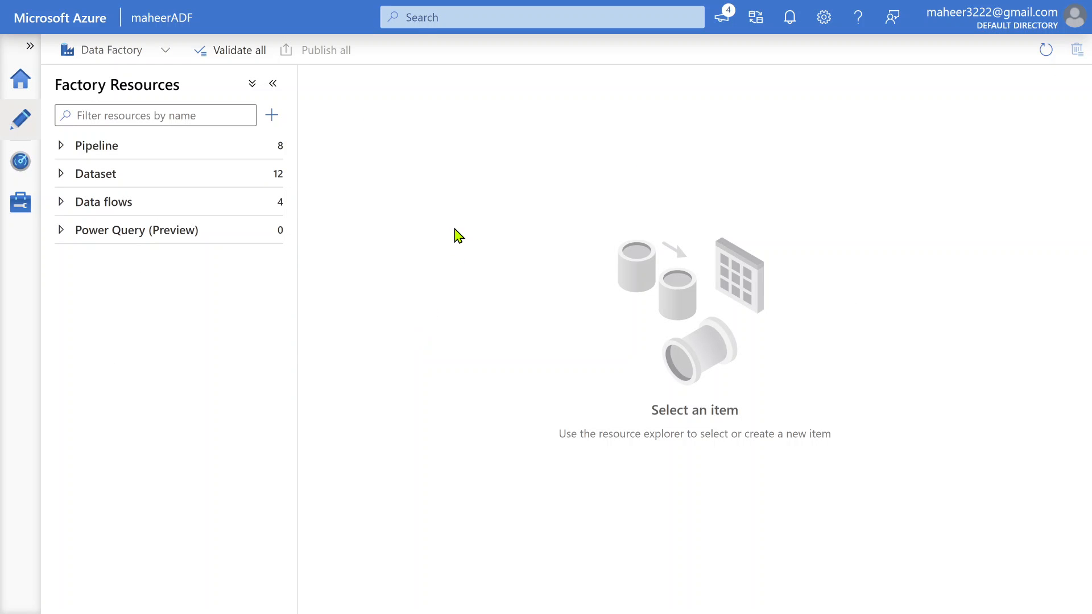
# - Create pipeline8 and place a Copy data activity on its canvas
pyautogui.click(273, 145)
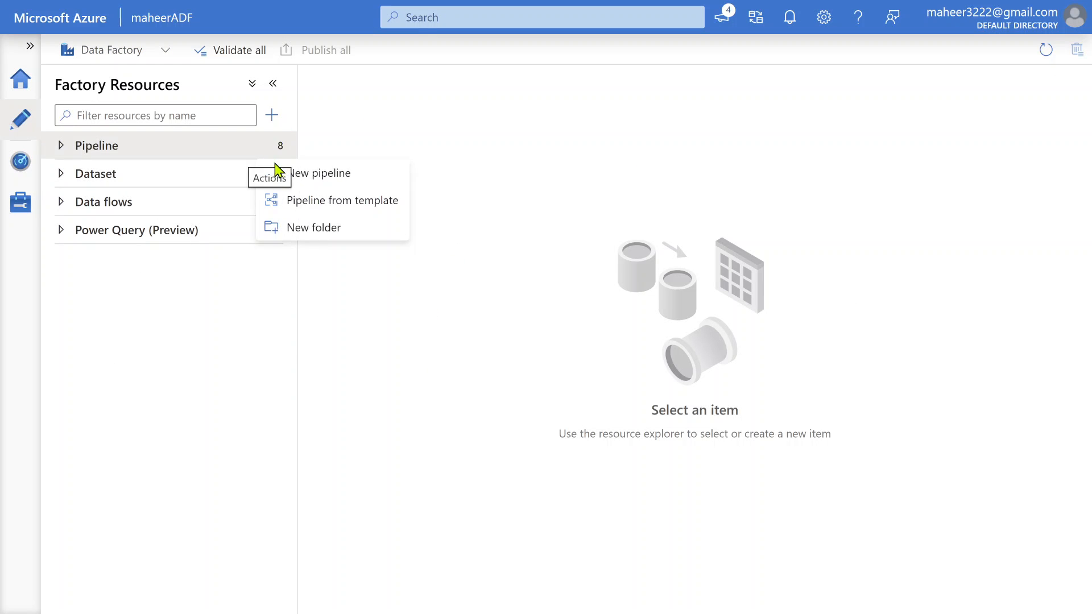
pyautogui.click(306, 175)
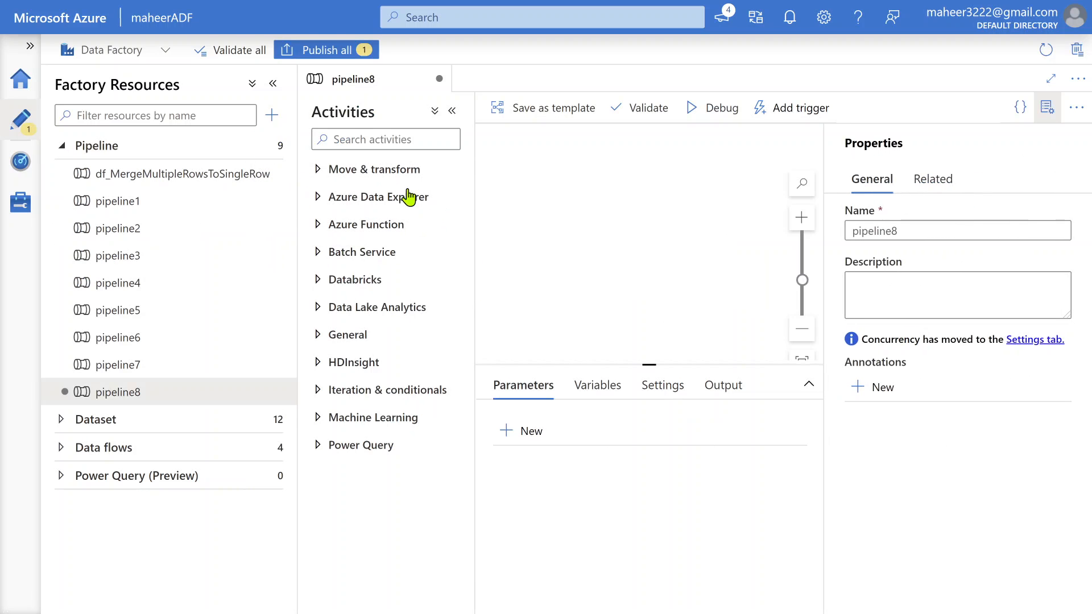
pyautogui.click(365, 170)
pyautogui.click(1046, 108)
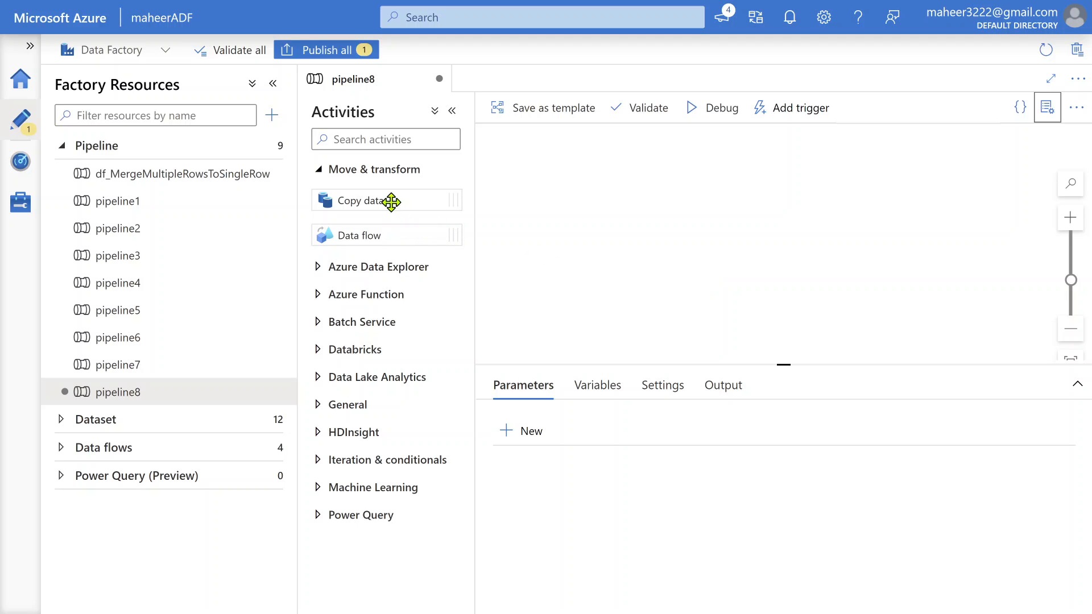
pyautogui.moveTo(388, 201); pyautogui.dragTo(755, 215)
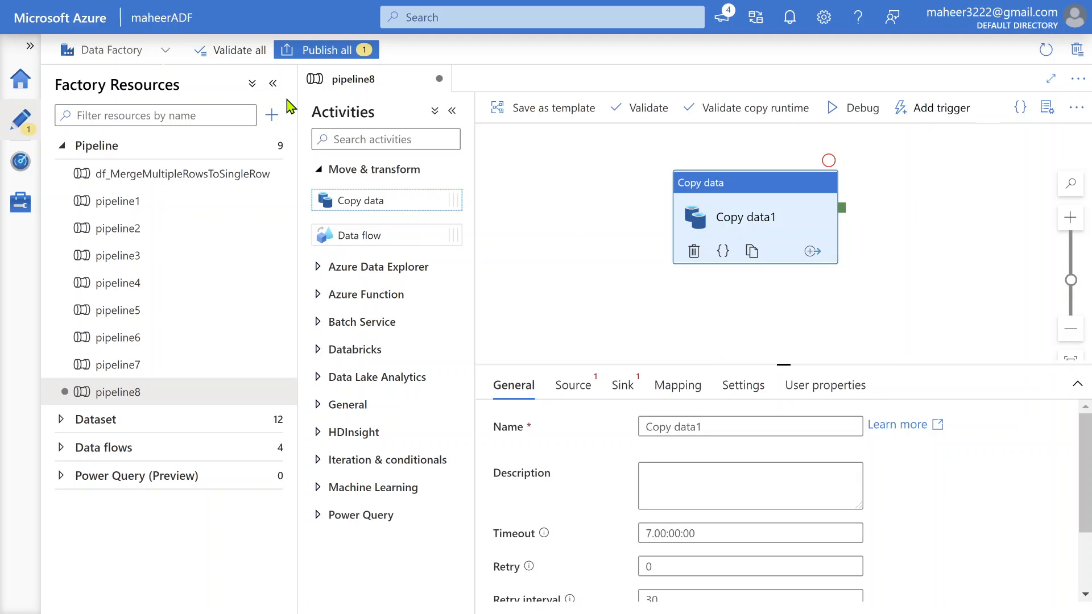
# - Widen the canvas and settle on the copy activity's Source settings after glancing at Sink
pyautogui.click(272, 83)
pyautogui.click(212, 112)
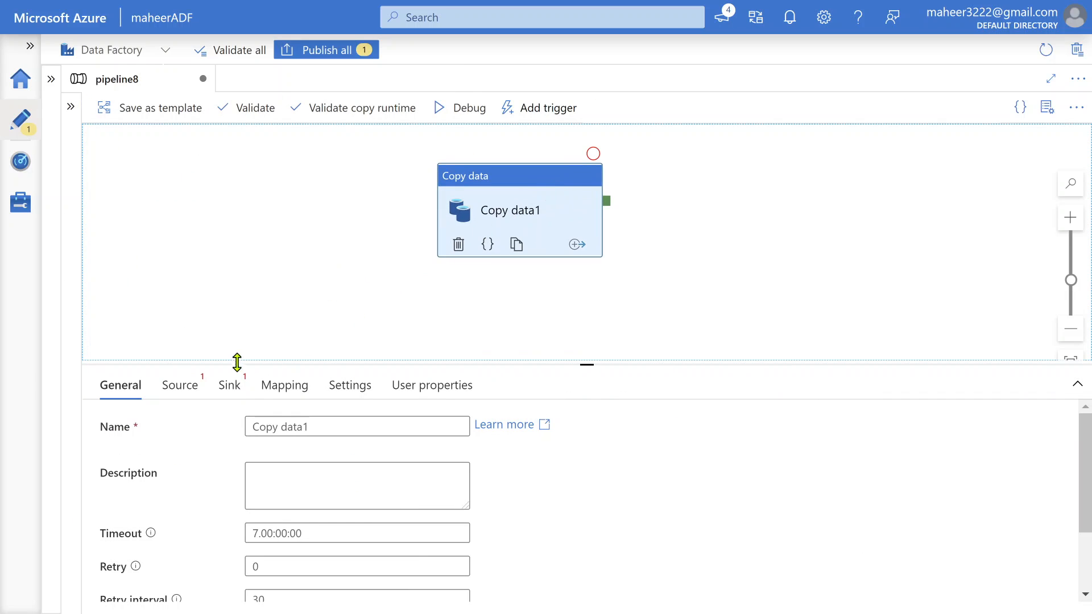
pyautogui.click(180, 385)
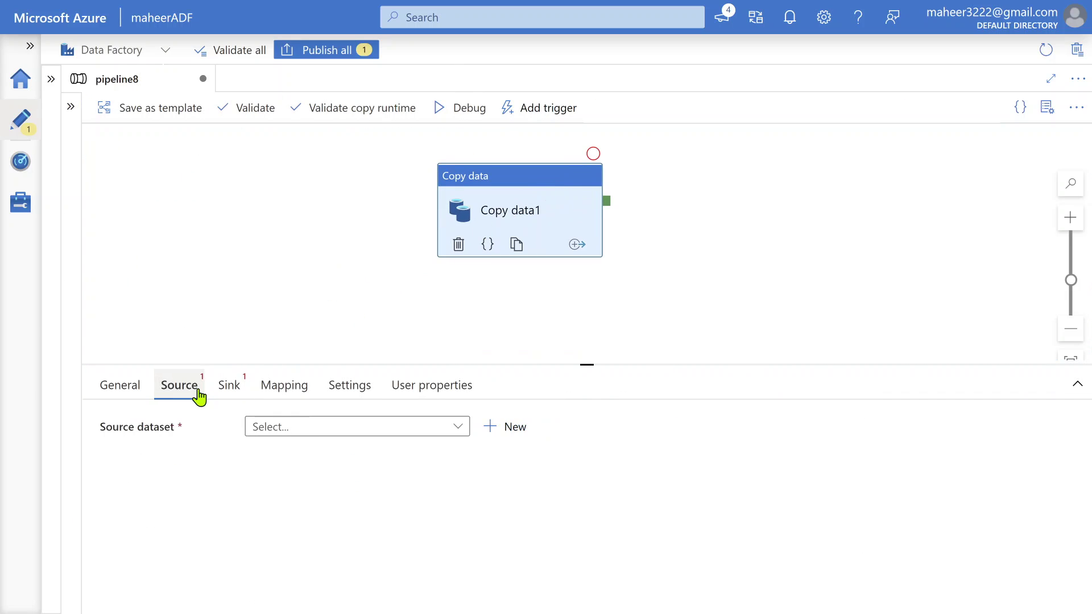
pyautogui.click(228, 385)
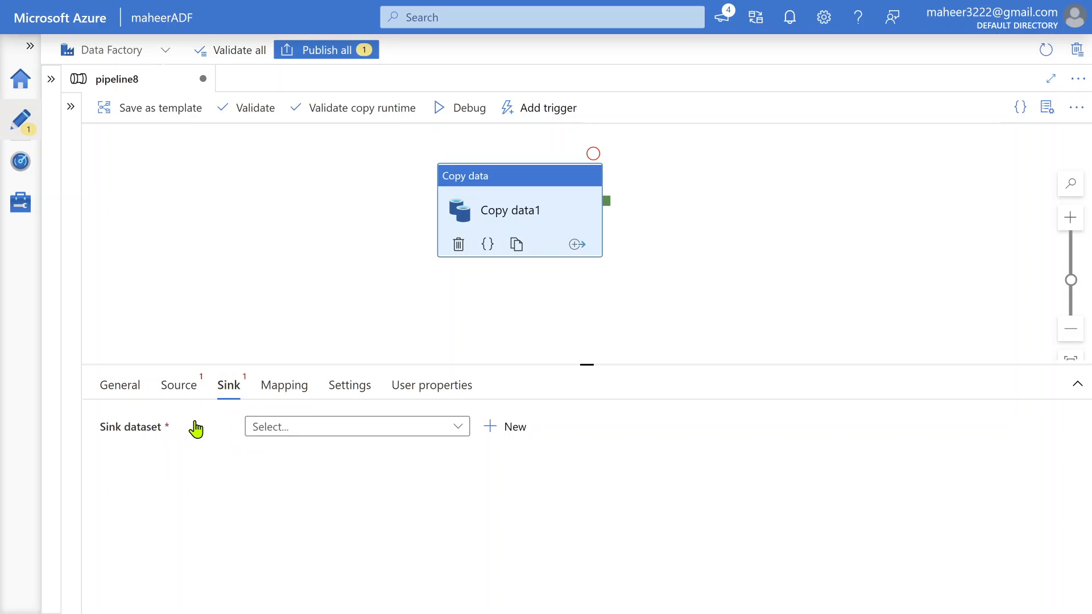
pyautogui.click(179, 385)
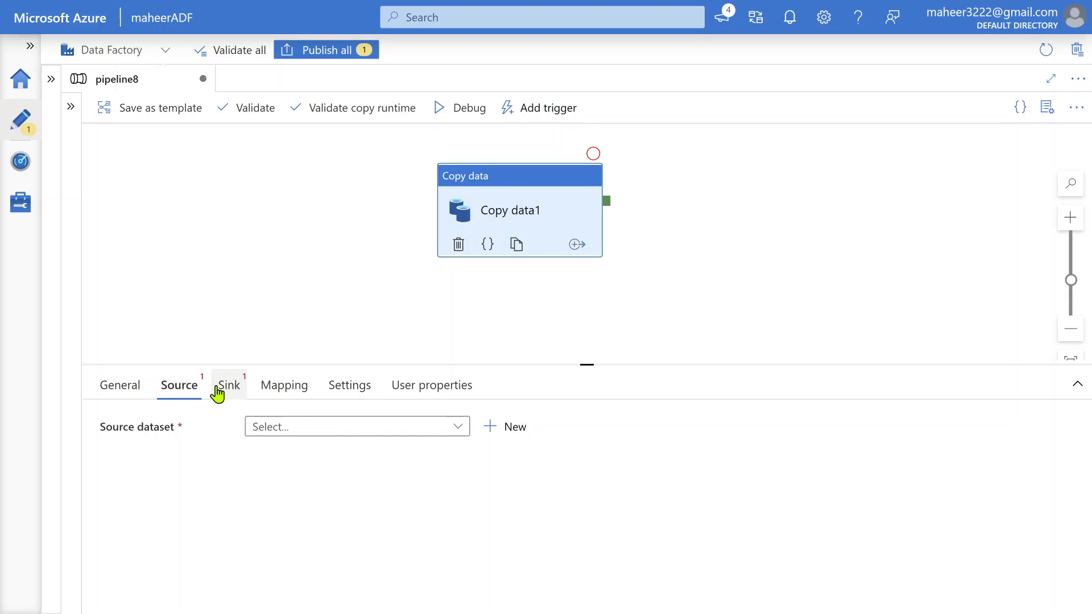
# - Start a new source dataset, search the data stores and pick HTTP
pyautogui.click(502, 431)
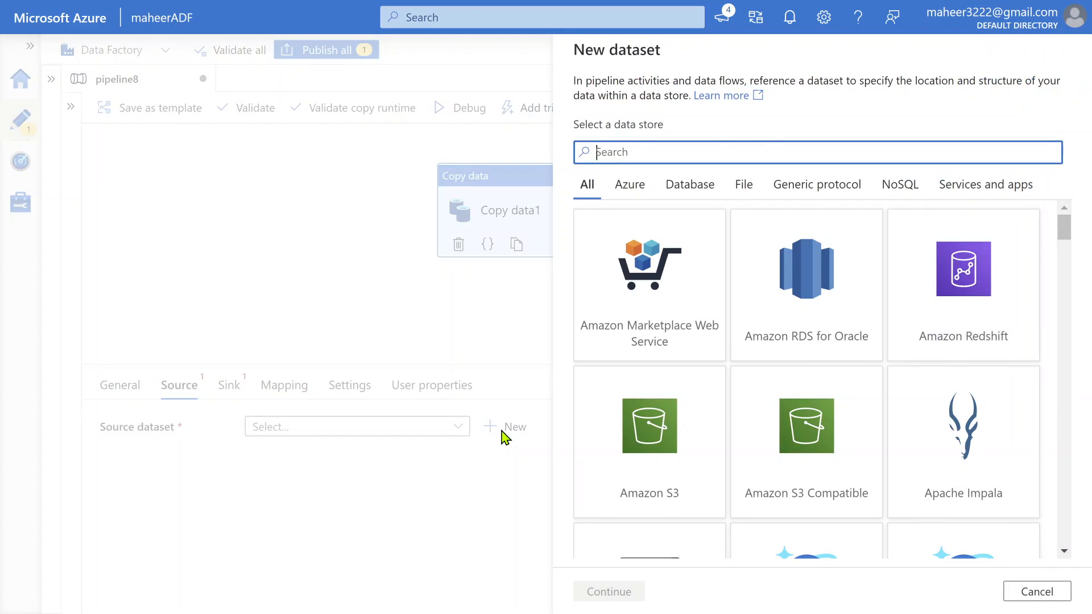
pyautogui.write('HTTP')
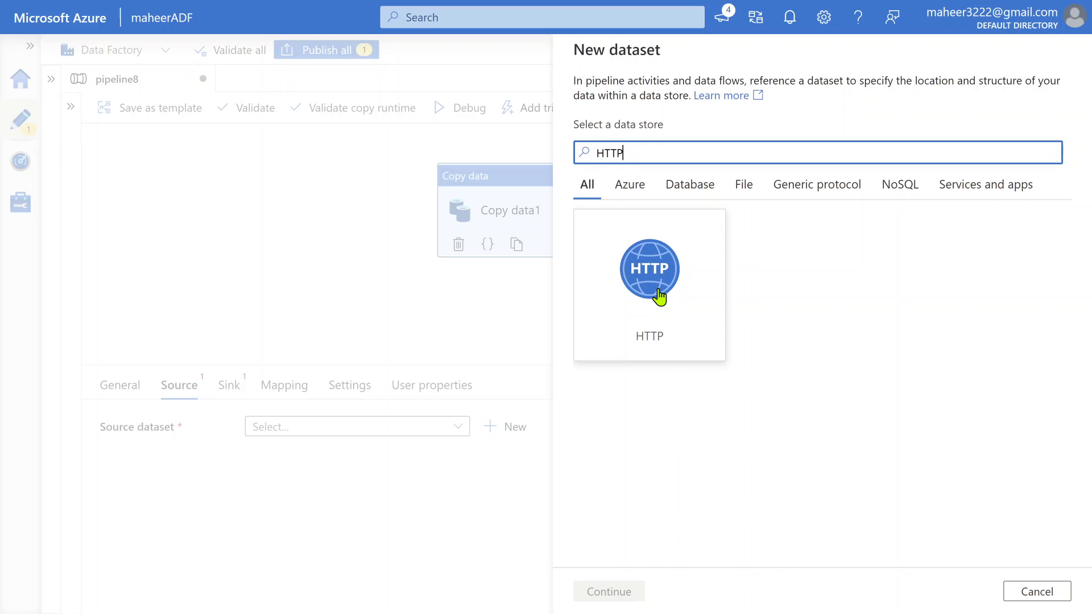
pyautogui.press('BackSpace')
pyautogui.press('BackSpace')
pyautogui.press('BackSpace')
pyautogui.write('REST')
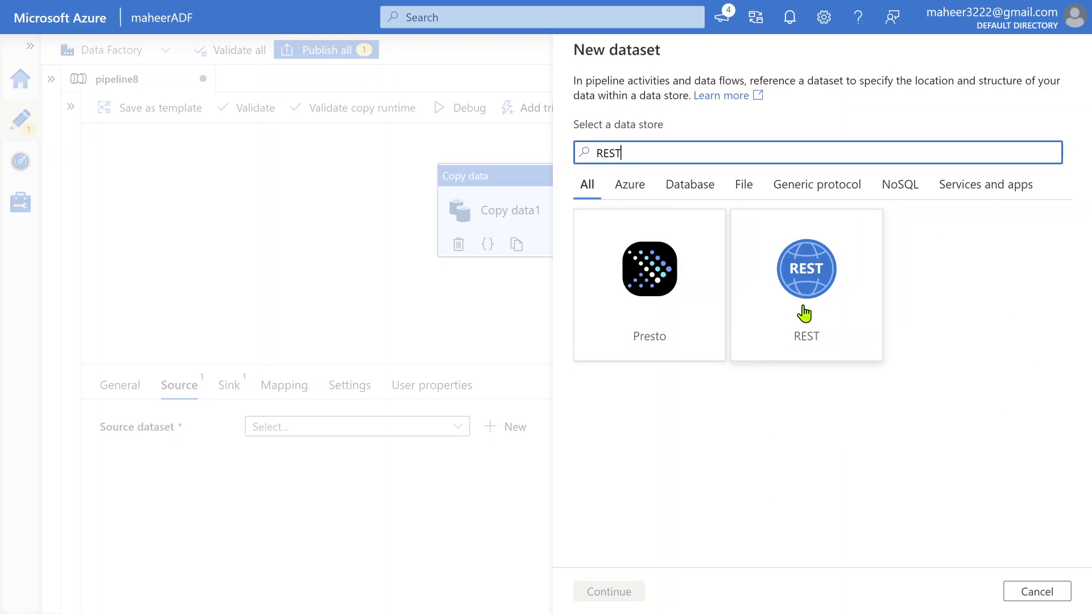
pyautogui.press('BackSpace')
pyautogui.press('BackSpace')
pyautogui.press('BackSpace')
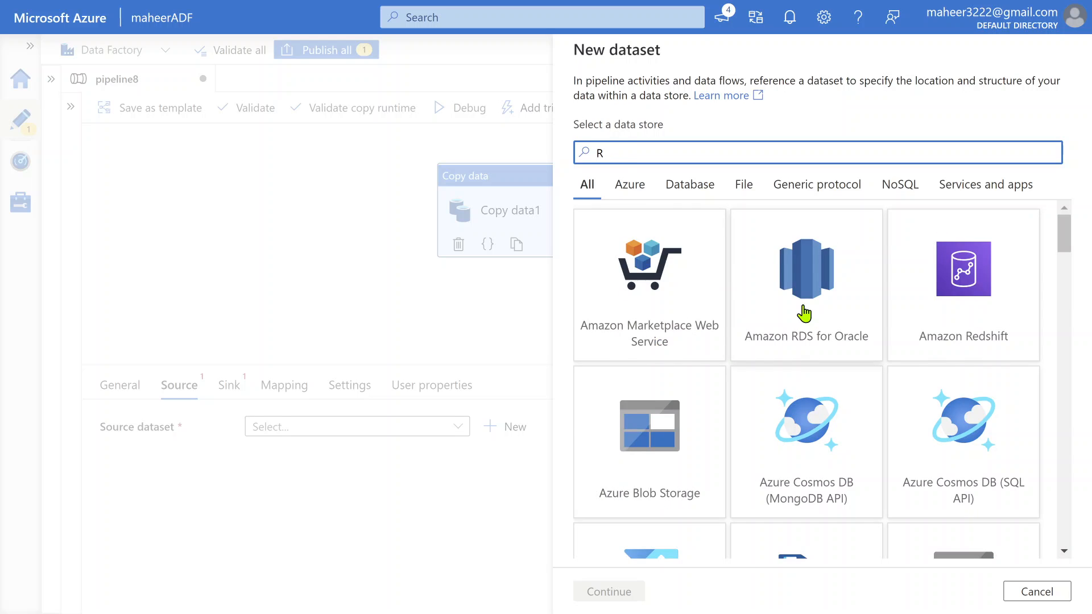
pyautogui.press('BackSpace')
pyautogui.write('HTTP')
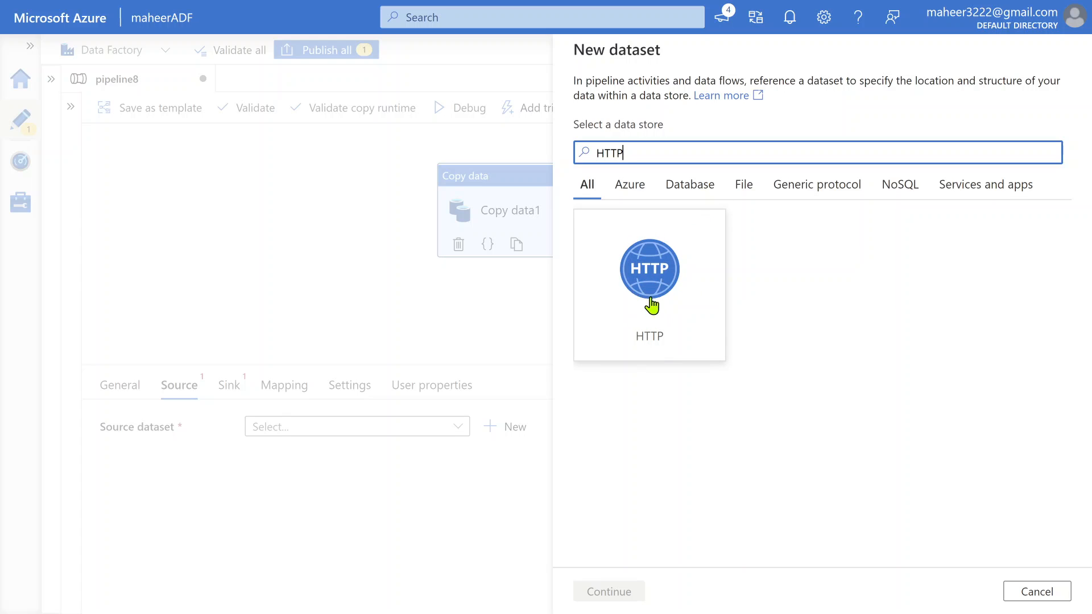
pyautogui.click(647, 284)
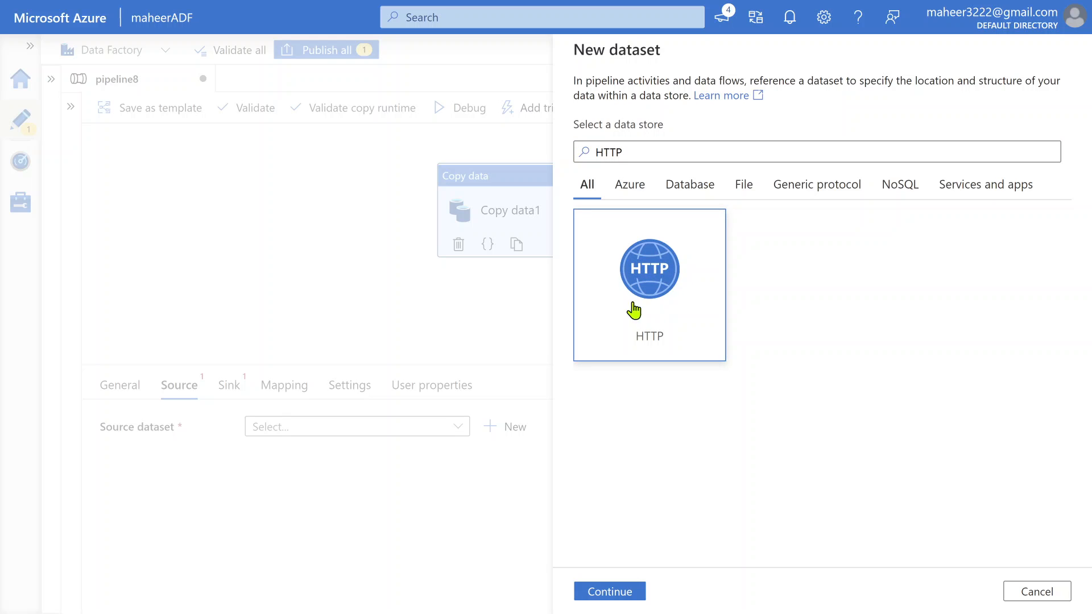
# - Continue to Select format and choose Binary for the HTTP dataset
pyautogui.click(609, 590)
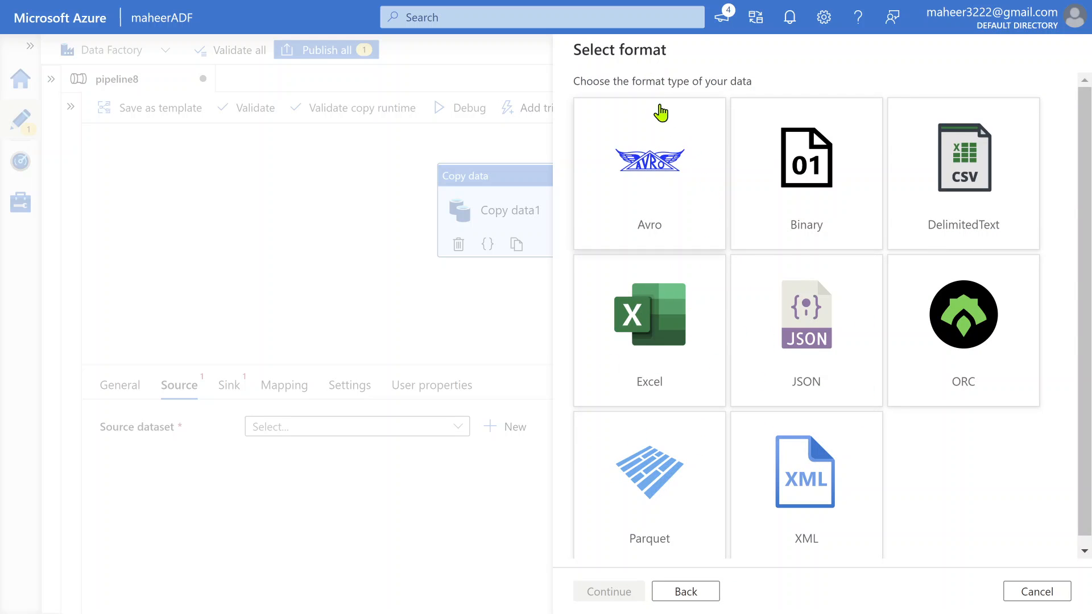
pyautogui.moveTo(600, 52); pyautogui.dragTo(667, 51)
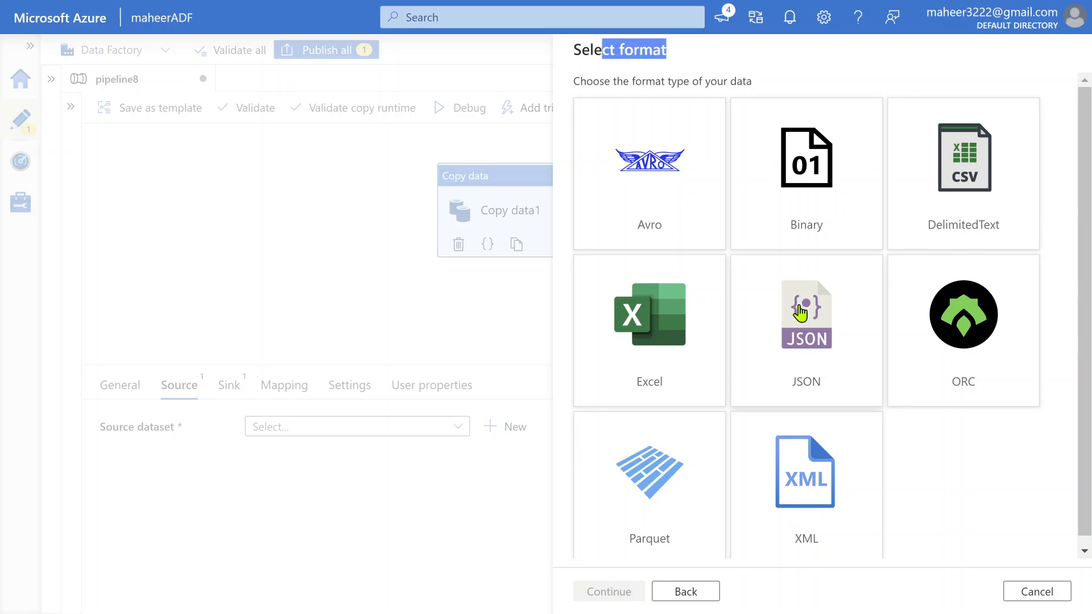
pyautogui.click(850, 198)
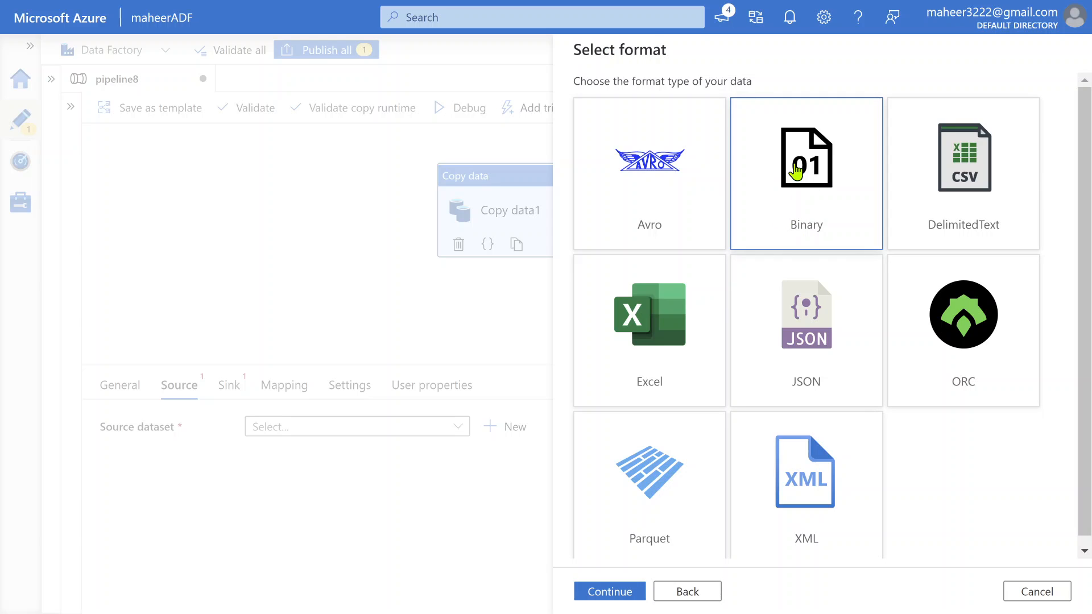
# - Continue to Set properties, replace the default name Binary1 with APIFile, and reach the Linked service list
pyautogui.click(614, 591)
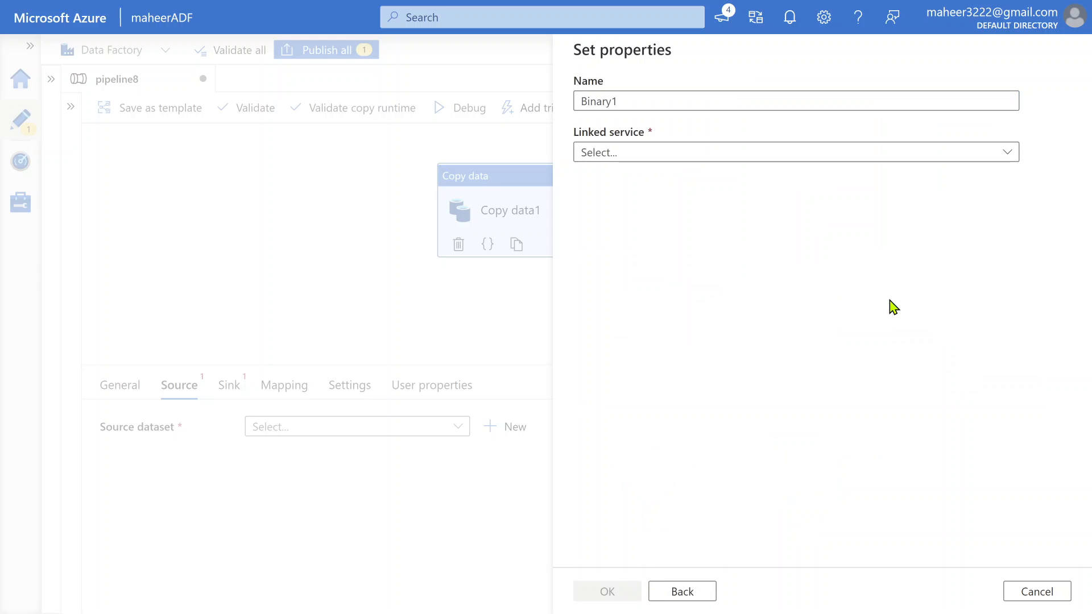
pyautogui.click(670, 102)
pyautogui.moveTo(670, 102); pyautogui.dragTo(553, 113)
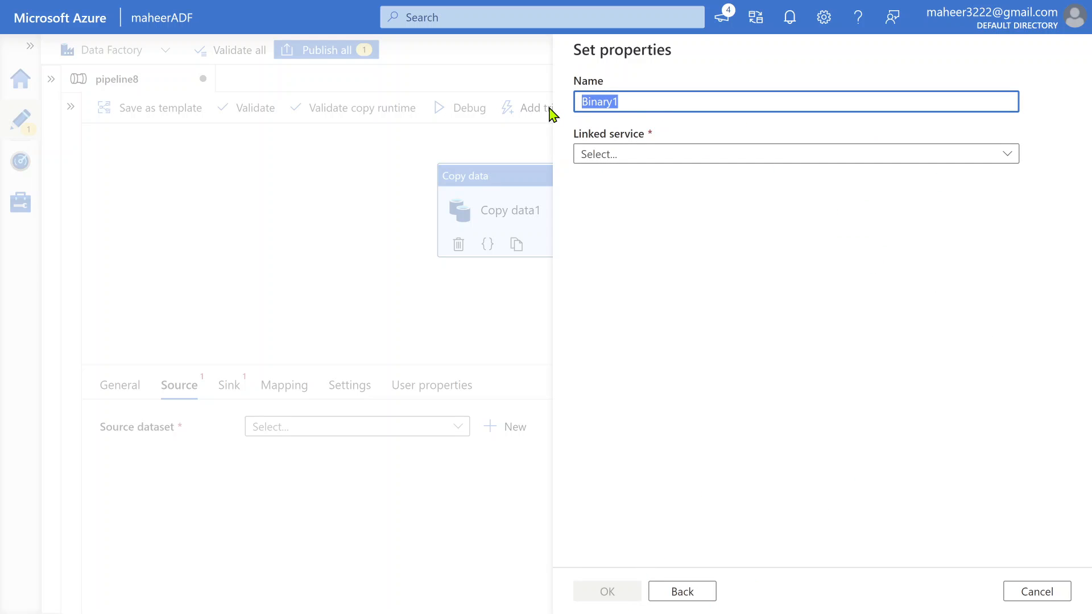
pyautogui.write('APIFile')
pyautogui.moveTo(657, 100); pyautogui.dragTo(555, 104)
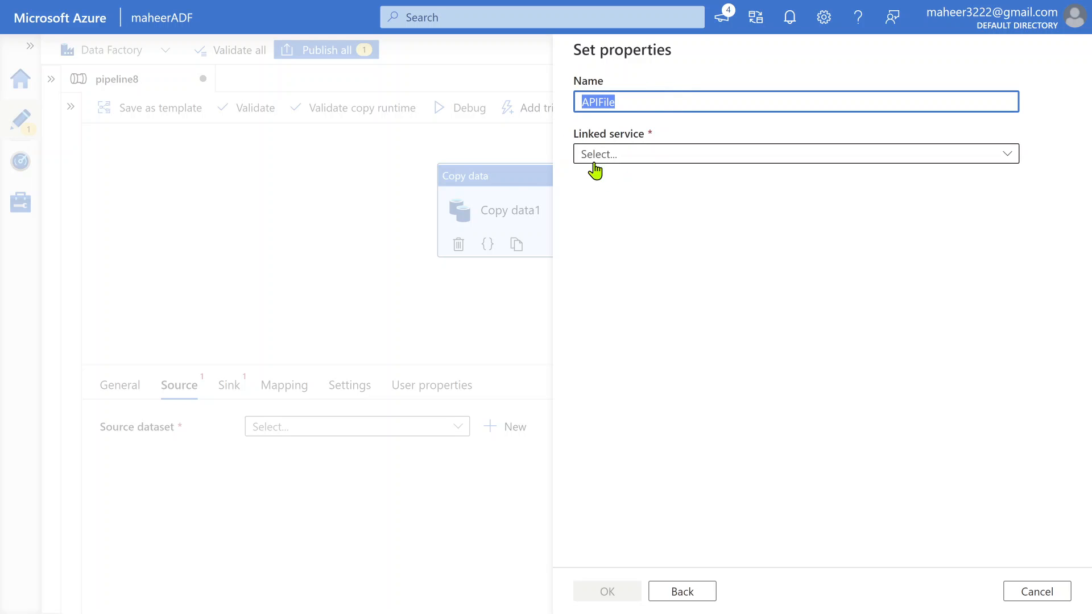
pyautogui.click(648, 154)
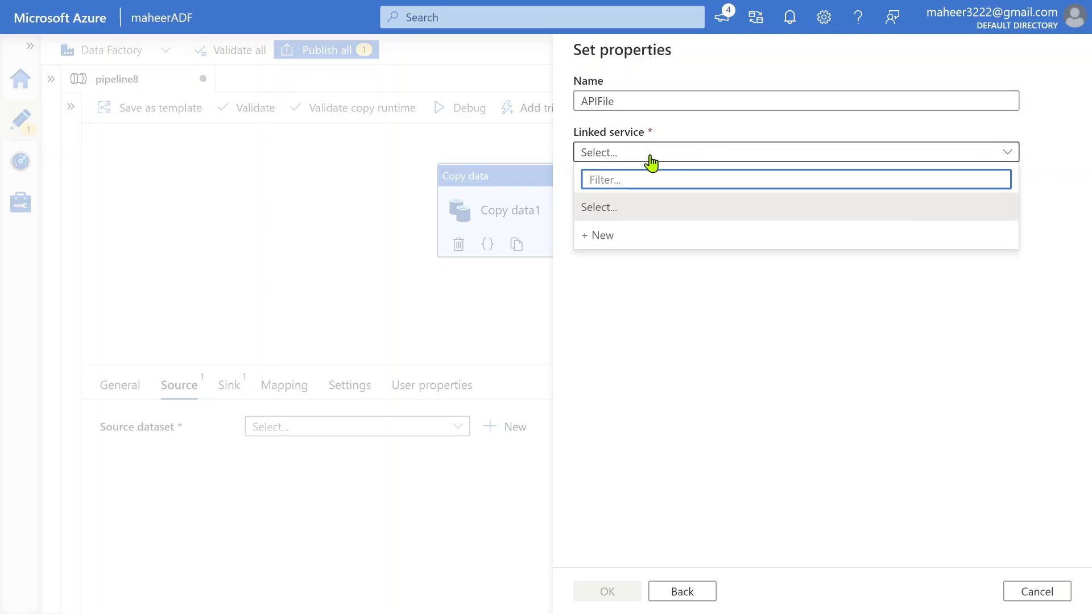
# - Start a new HTTP linked service and paste the XLSX file's web address as its base URL
pyautogui.click(618, 240)
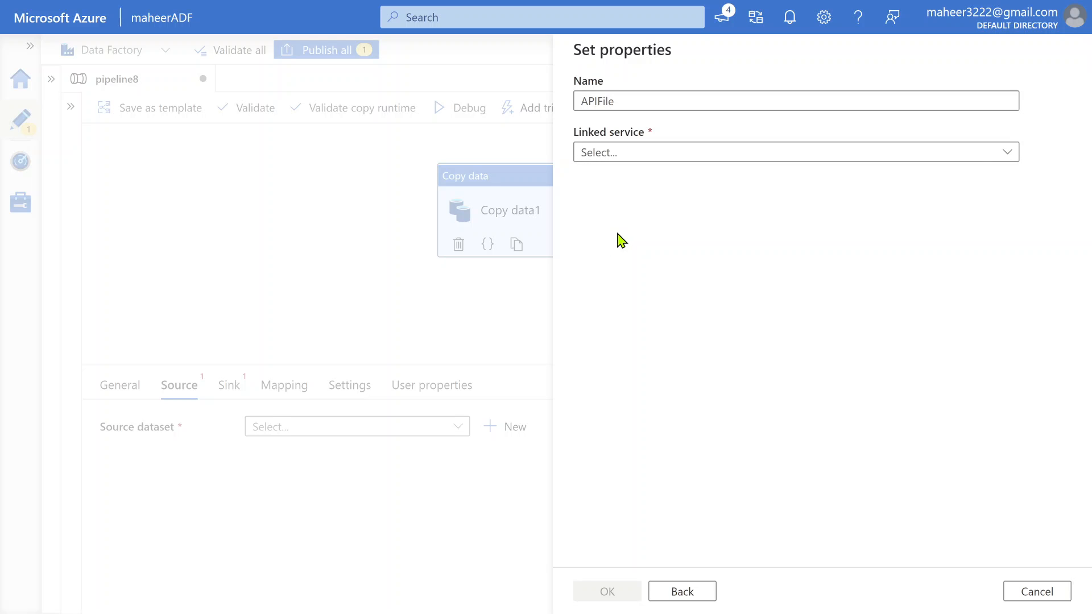
pyautogui.moveTo(713, 49); pyautogui.dragTo(752, 50)
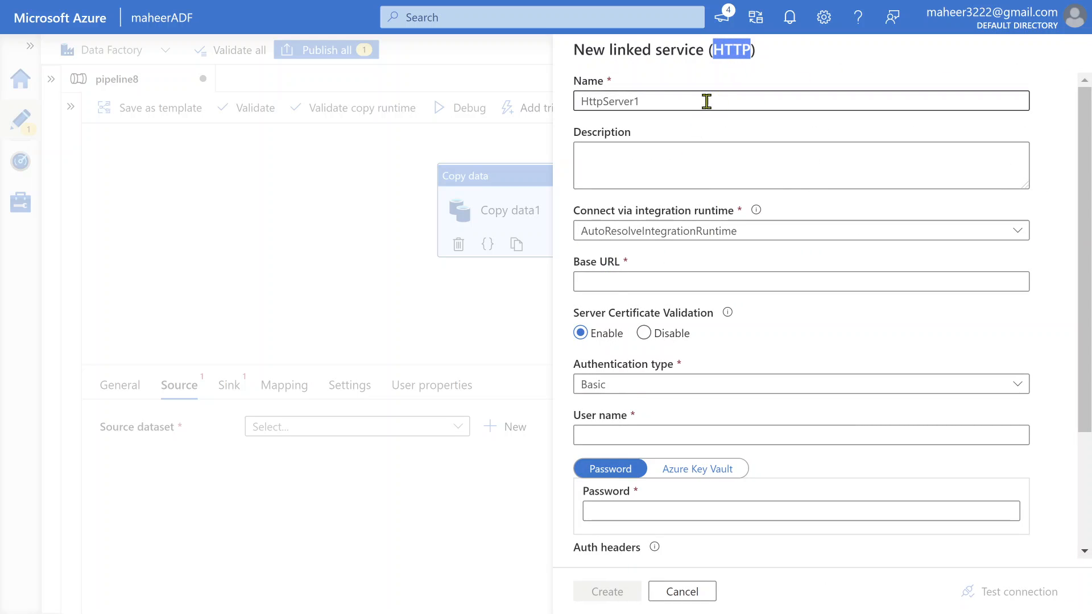
pyautogui.click(633, 282)
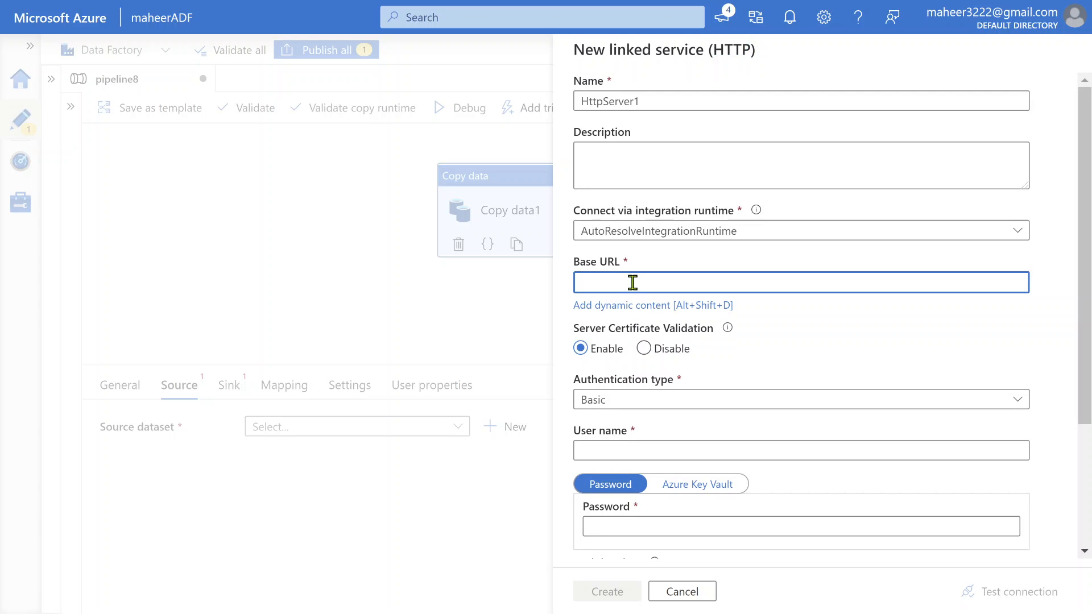
pyautogui.write('https://file-examples-com.github.io/uploads/2017/02/file_example_XLSX_5000.xlsx')
pyautogui.moveTo(985, 282); pyautogui.dragTo(718, 279)
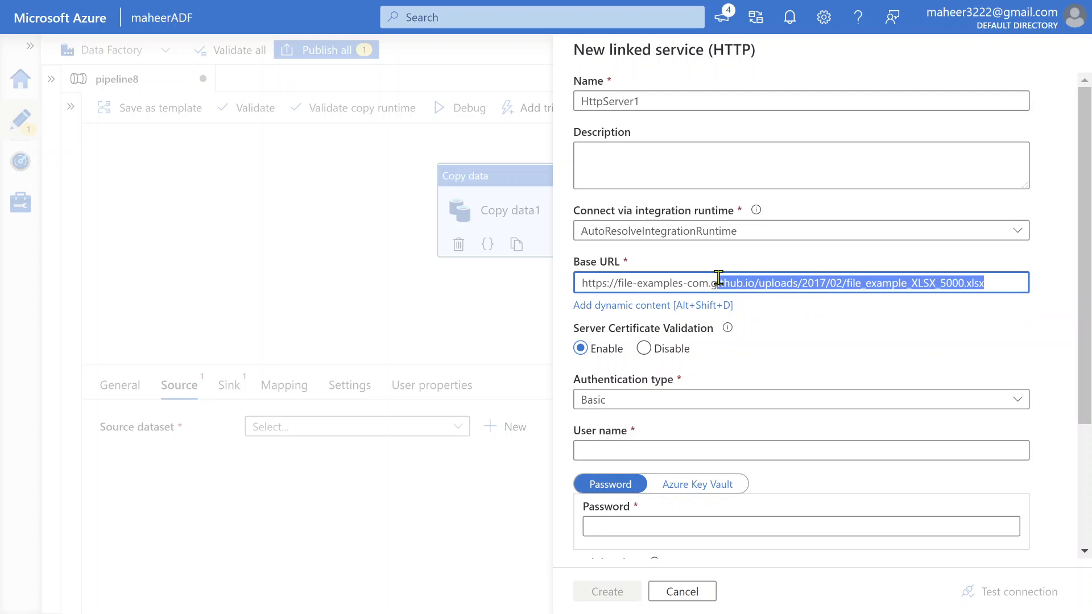
pyautogui.scroll(-3, 896, 346)
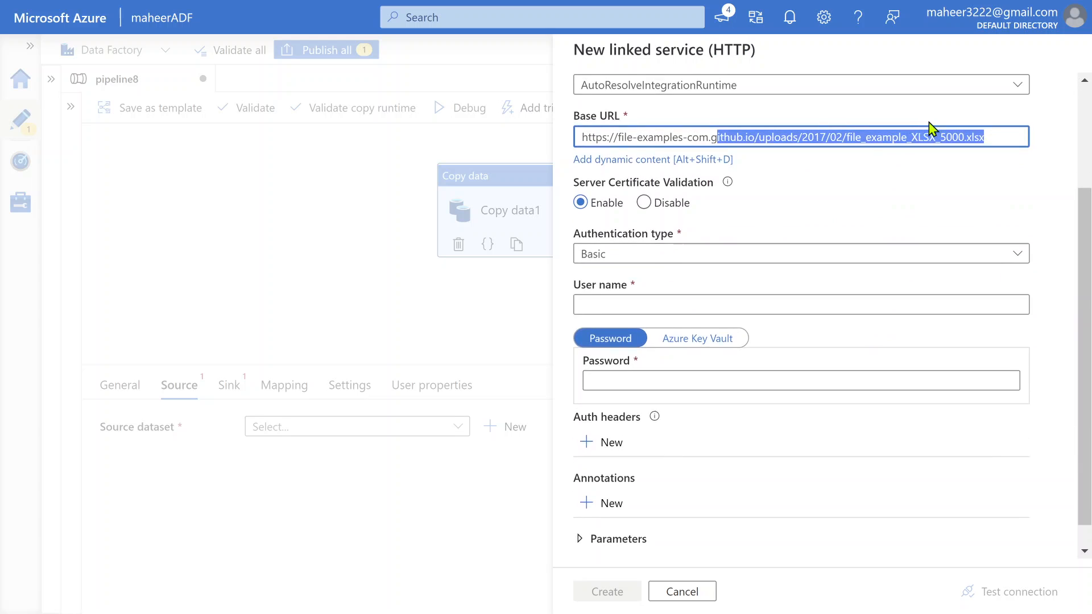
pyautogui.click(1007, 137)
pyautogui.moveTo(986, 137); pyautogui.dragTo(698, 135)
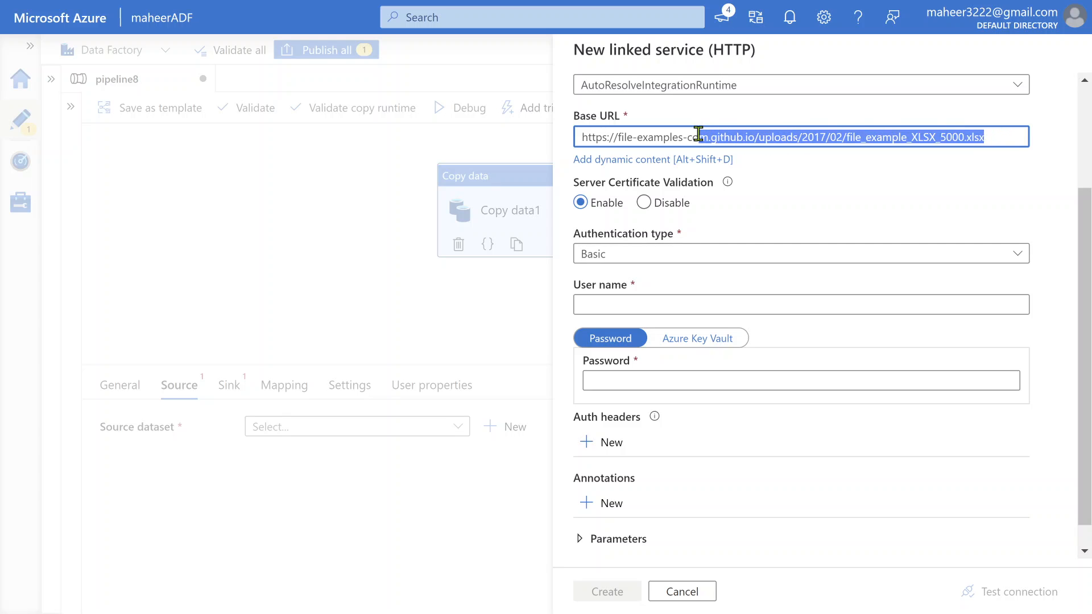
pyautogui.moveTo(988, 136); pyautogui.dragTo(732, 138)
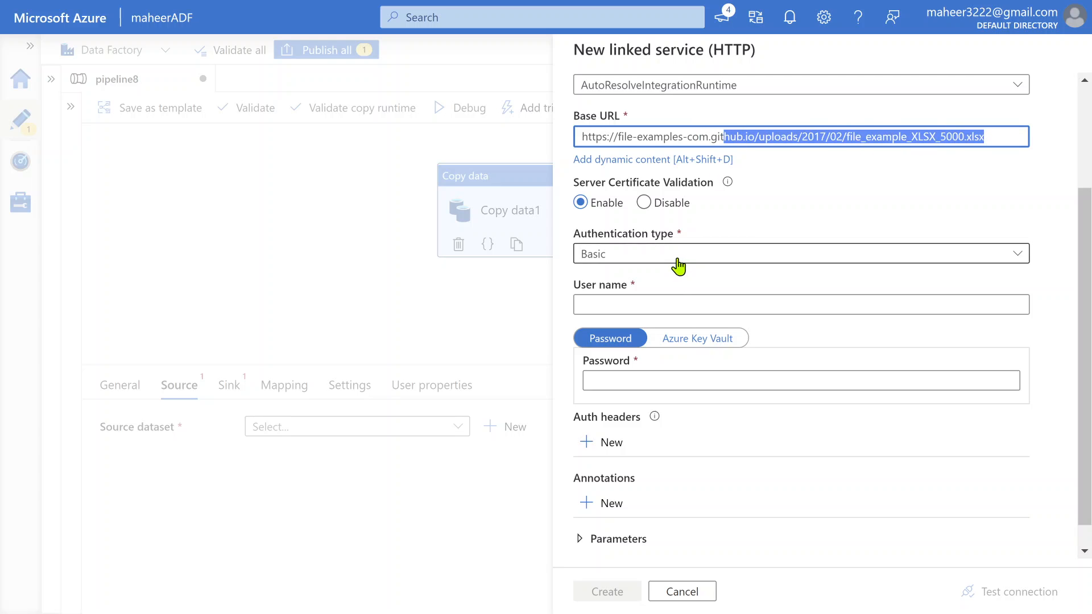
# - Set authentication to Anonymous, test the connection, and create the HttpServer1 linked service
pyautogui.click(678, 253)
pyautogui.click(658, 292)
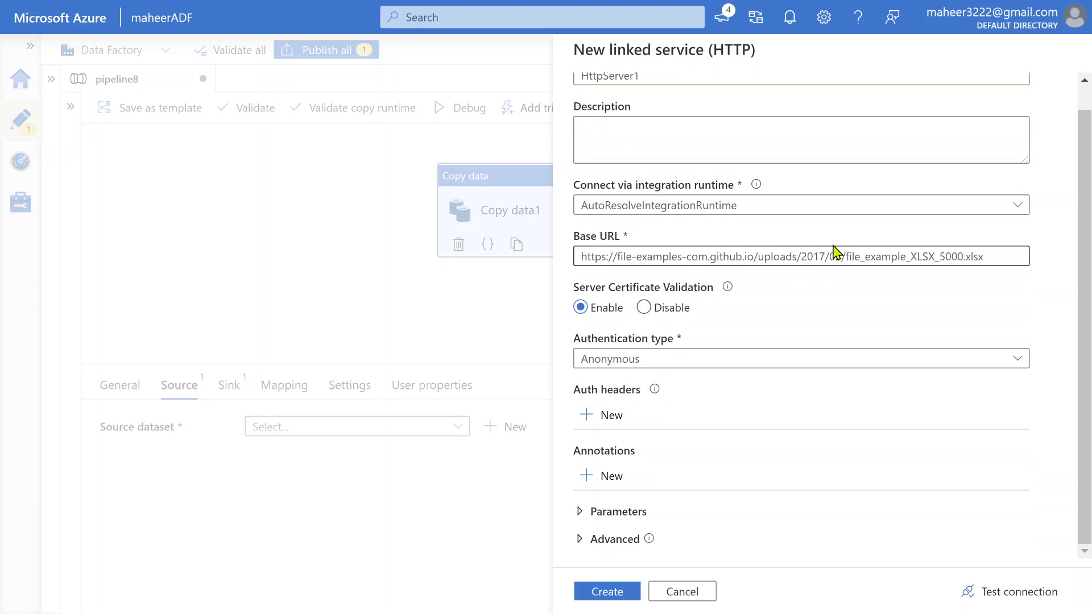
pyautogui.moveTo(789, 256); pyautogui.dragTo(977, 250)
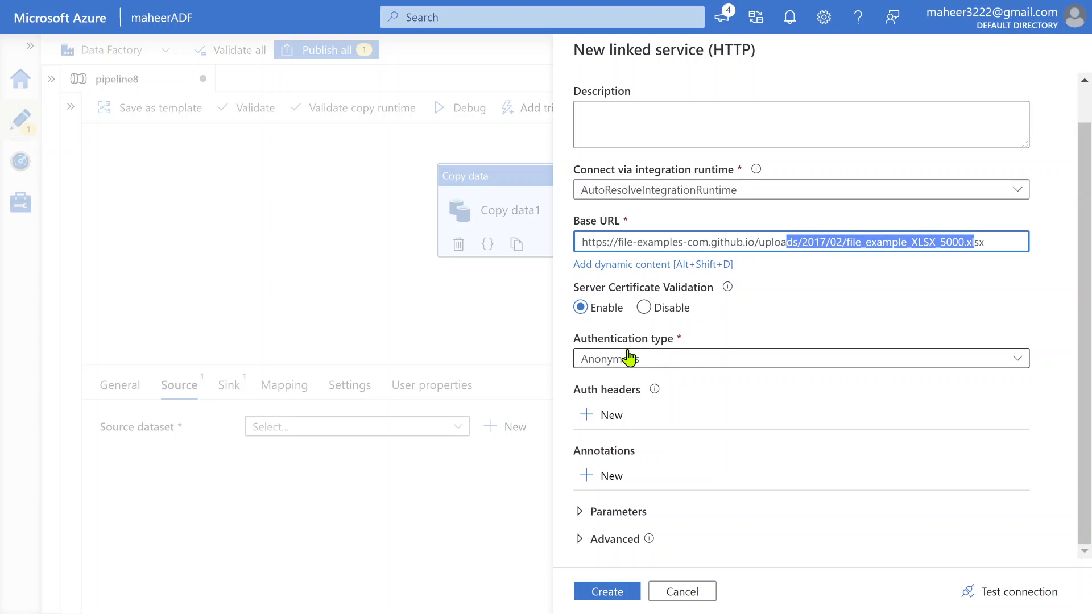
pyautogui.click(1000, 592)
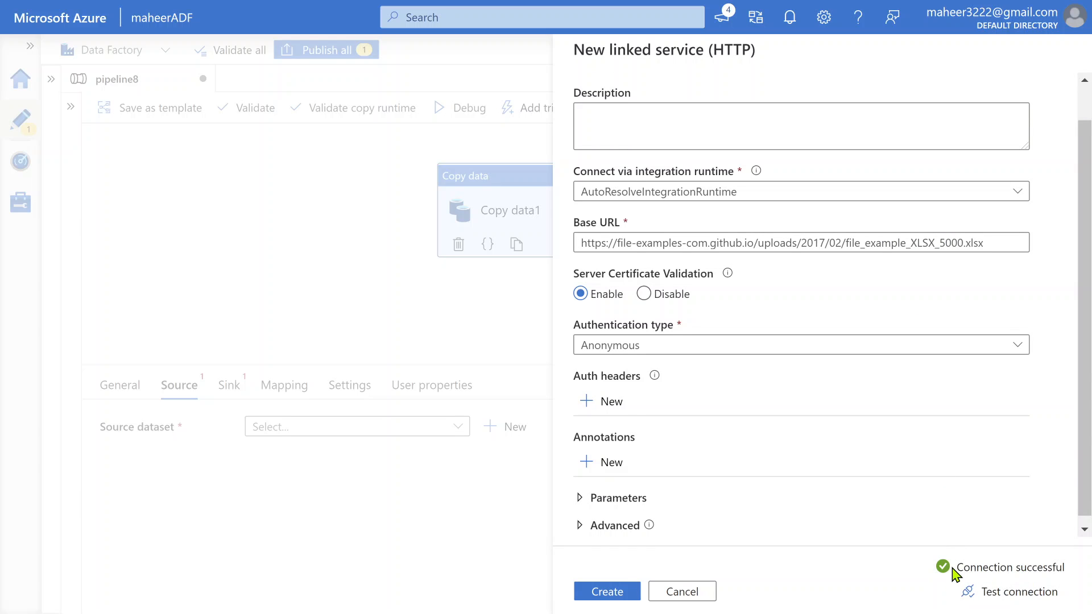
pyautogui.click(620, 594)
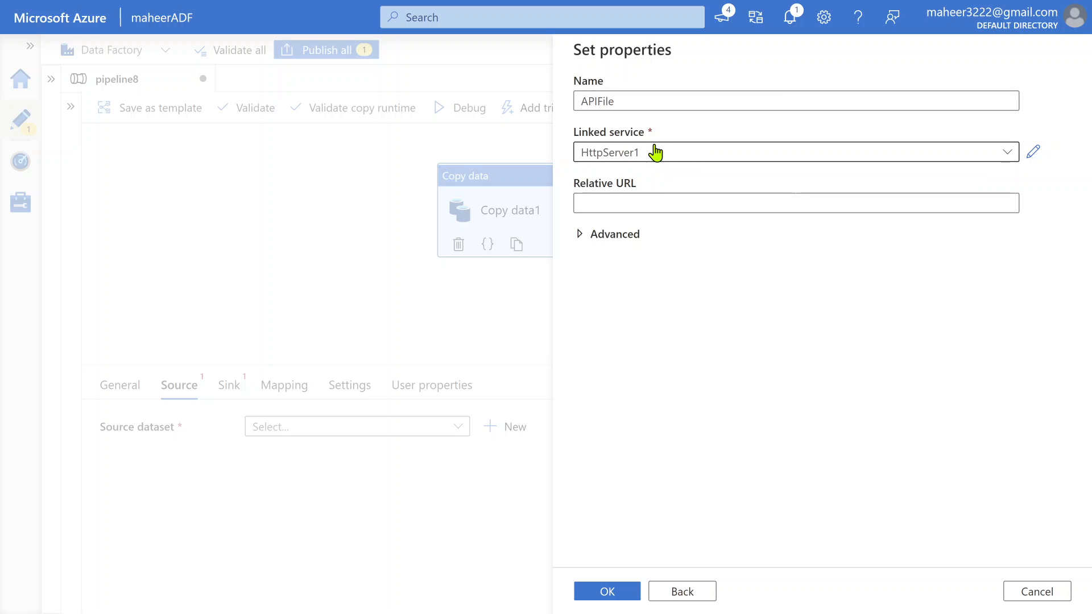
# - Confirm APIFile as the source dataset and view it, noting its Binary format
pyautogui.click(604, 592)
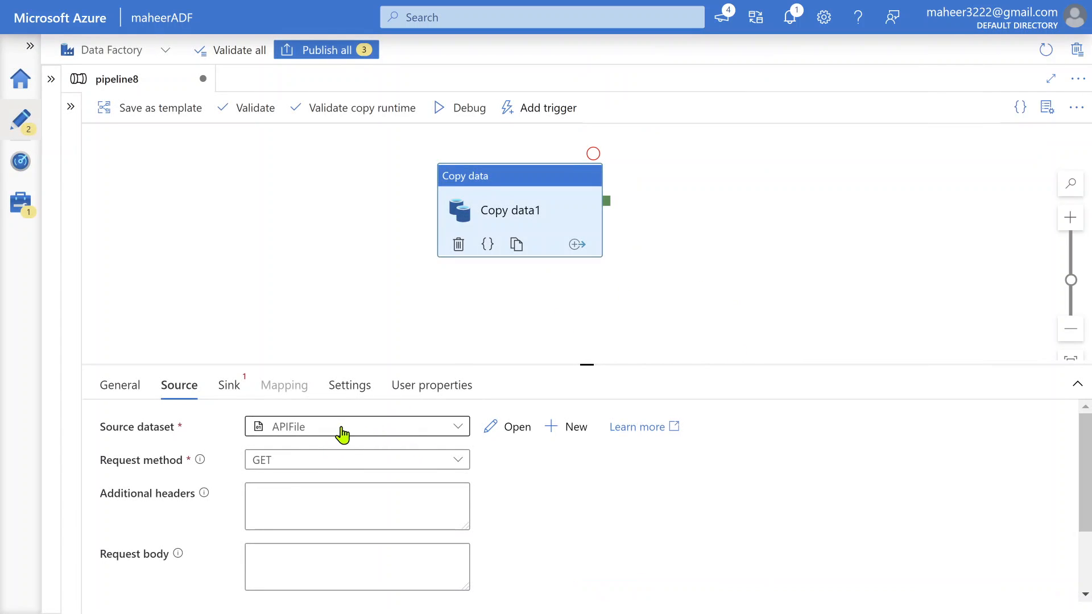
pyautogui.click(507, 426)
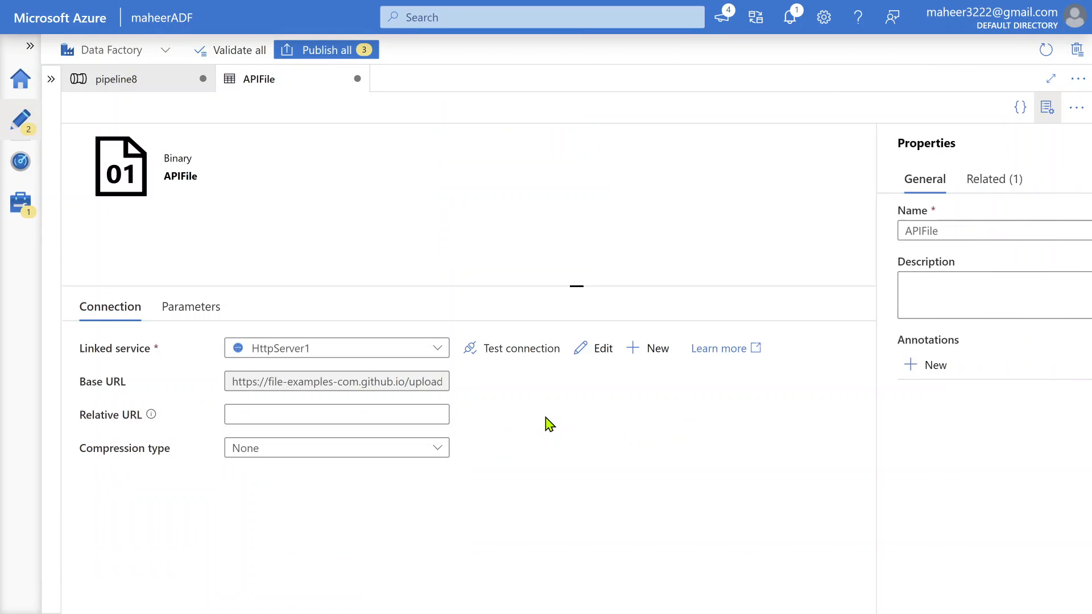
pyautogui.moveTo(214, 162); pyautogui.dragTo(219, 247)
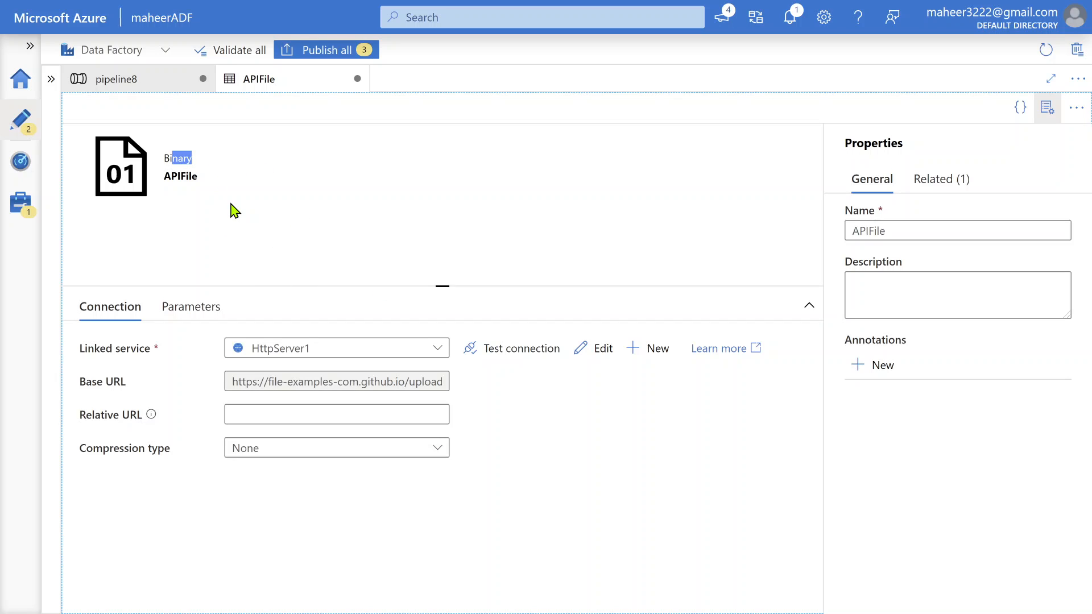
pyautogui.doubleClick(168, 158)
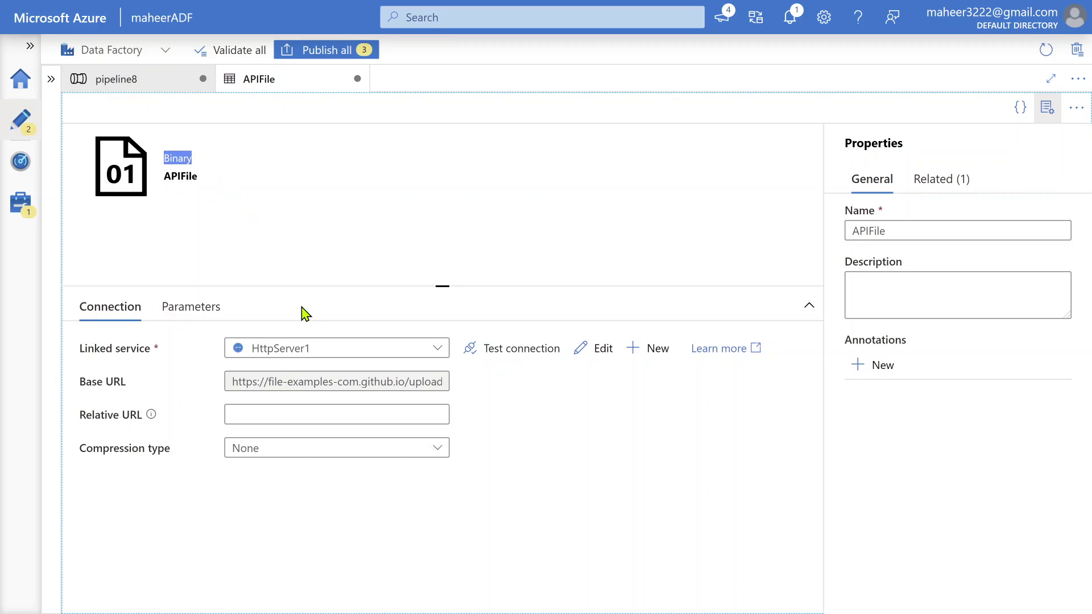
# - Inspect HttpServer1's base URL pointing to the XLSX file, then cancel without changes
pyautogui.click(602, 349)
pyautogui.doubleClick(650, 284)
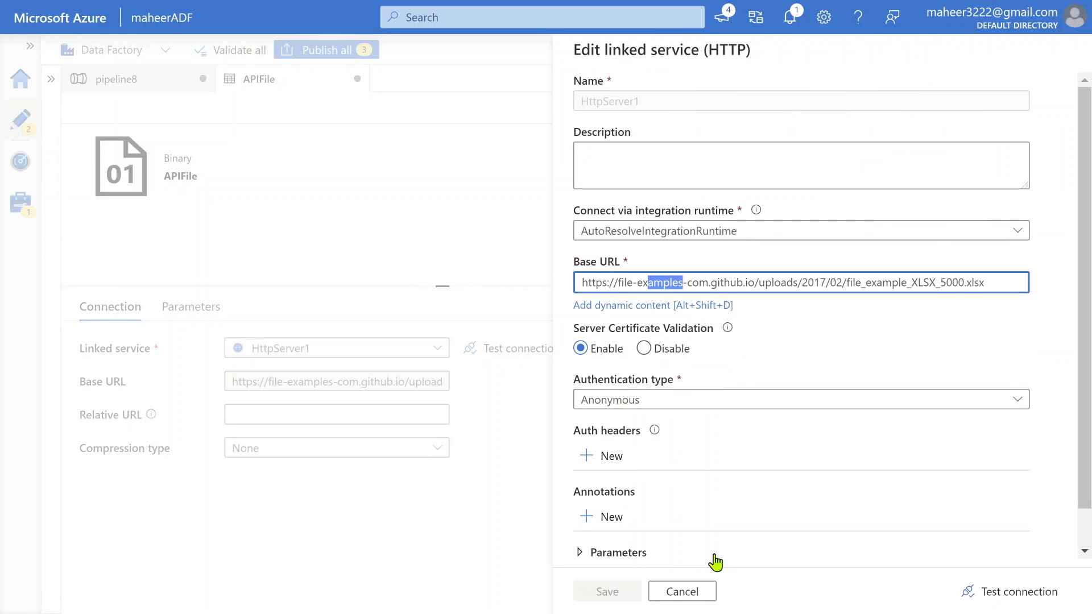
pyautogui.click(687, 591)
pyautogui.moveTo(243, 381); pyautogui.dragTo(386, 384)
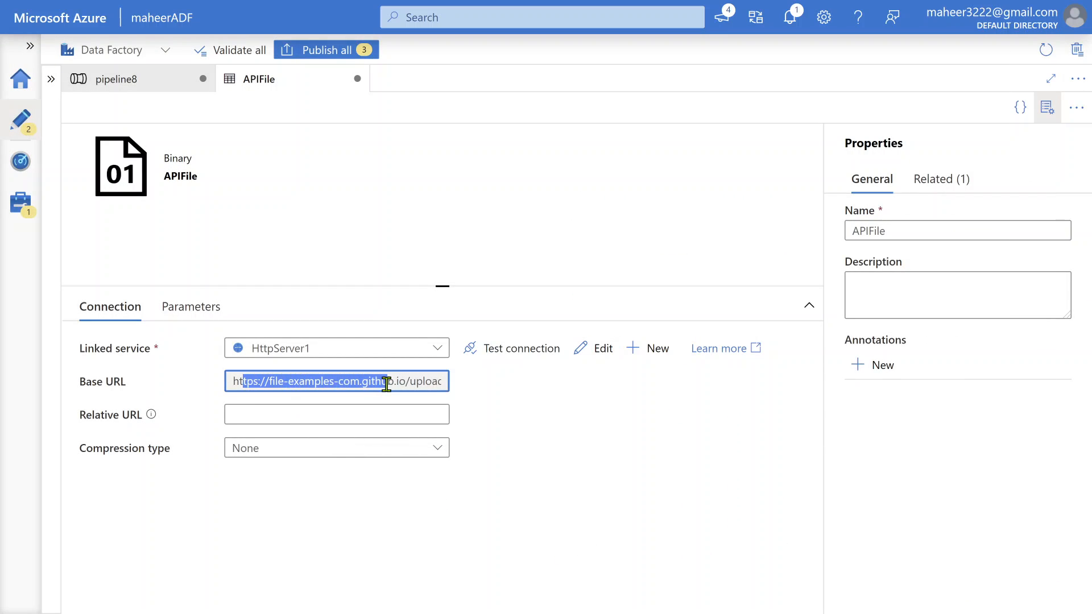
# - Back on pipeline8, keep GET as the request method and move to the Sink settings with the panel enlarged
pyautogui.click(117, 81)
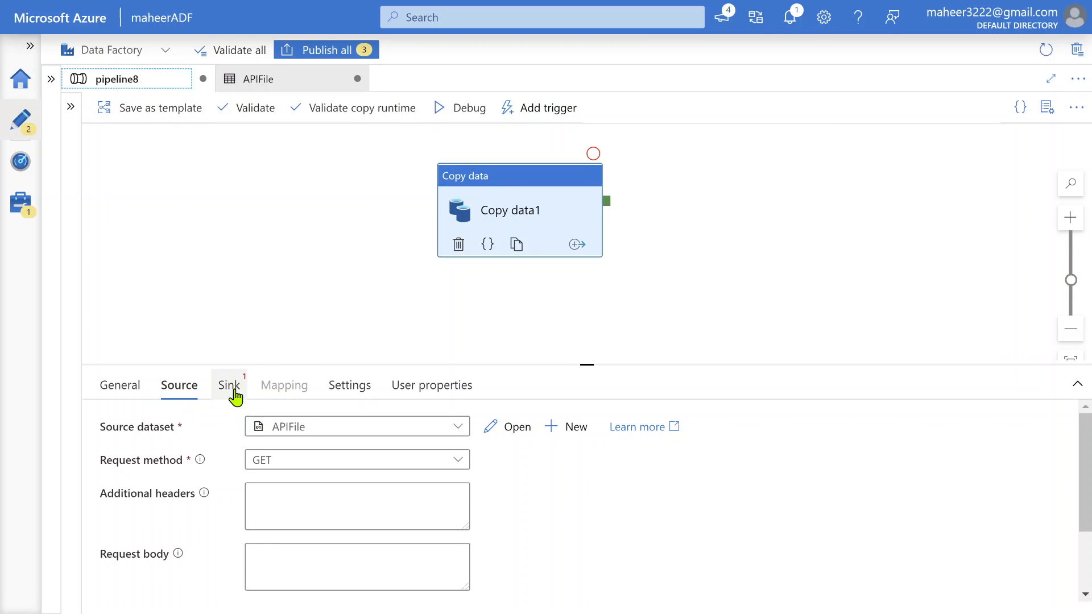
pyautogui.click(290, 465)
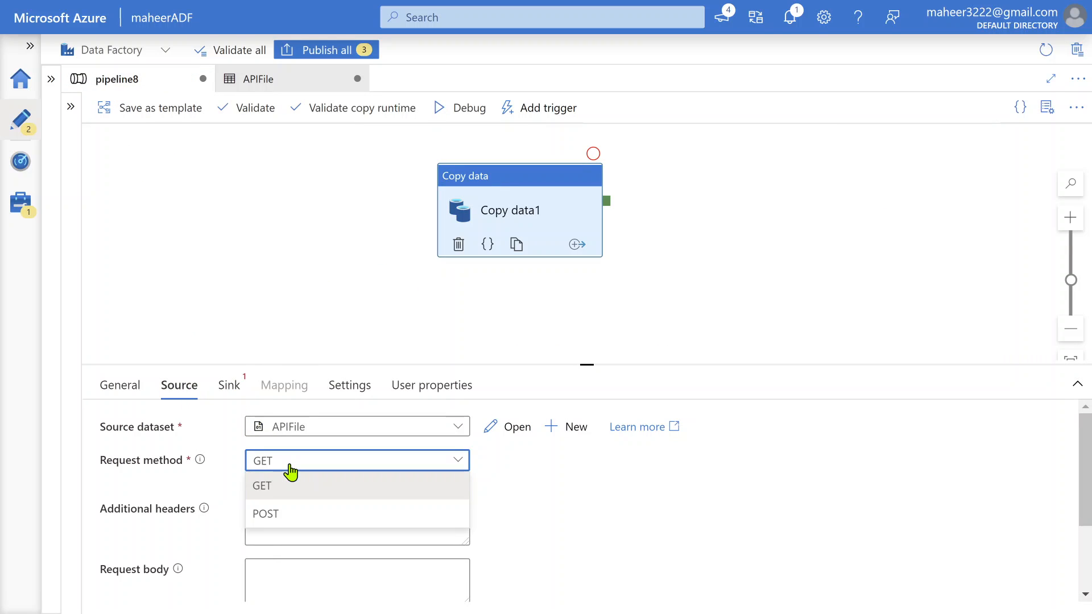
pyautogui.click(291, 471)
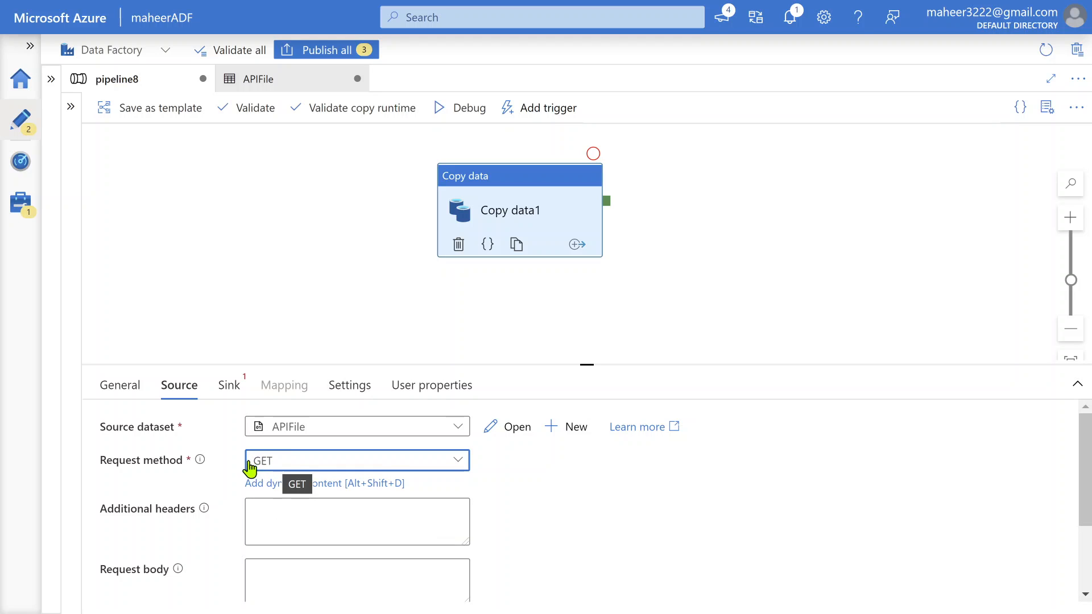
pyautogui.click(230, 385)
pyautogui.moveTo(531, 366); pyautogui.dragTo(531, 300)
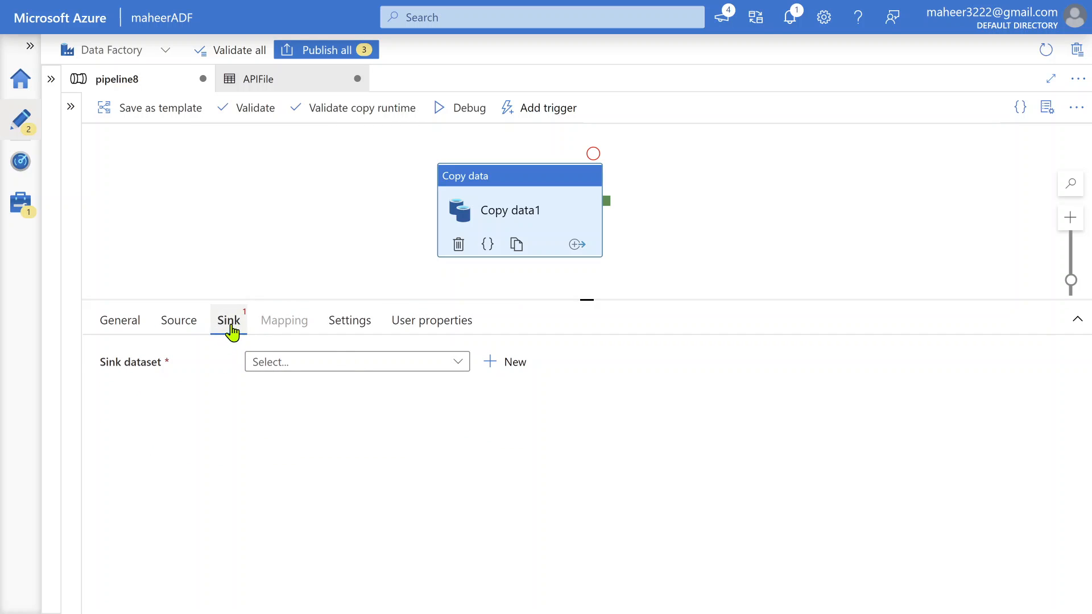
# - Create a new sink dataset on Azure Data Lake Storage Gen2 in Binary format
pyautogui.click(517, 367)
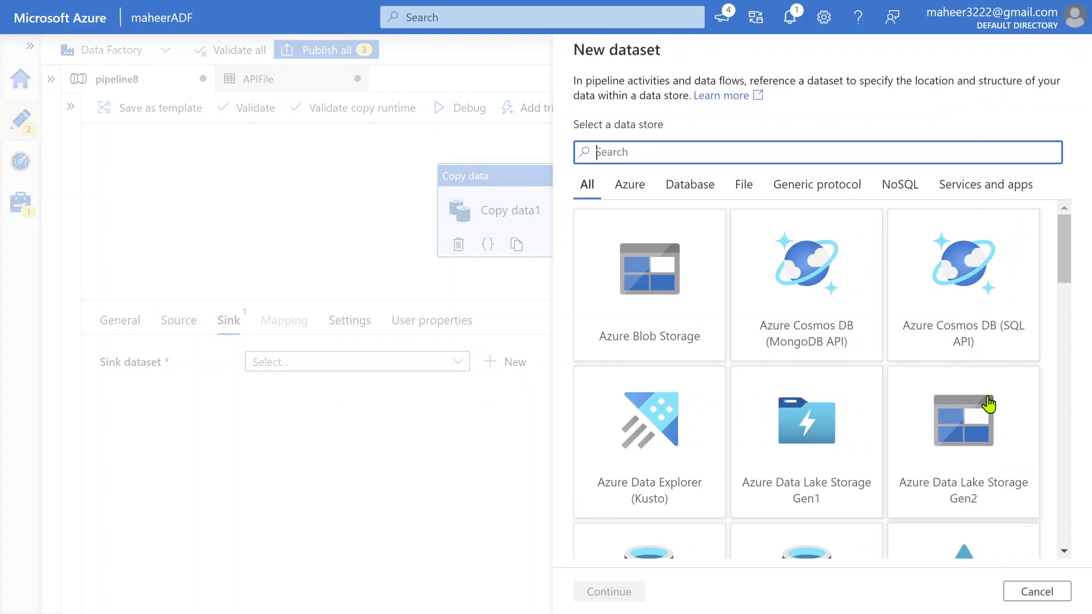
pyautogui.click(1002, 448)
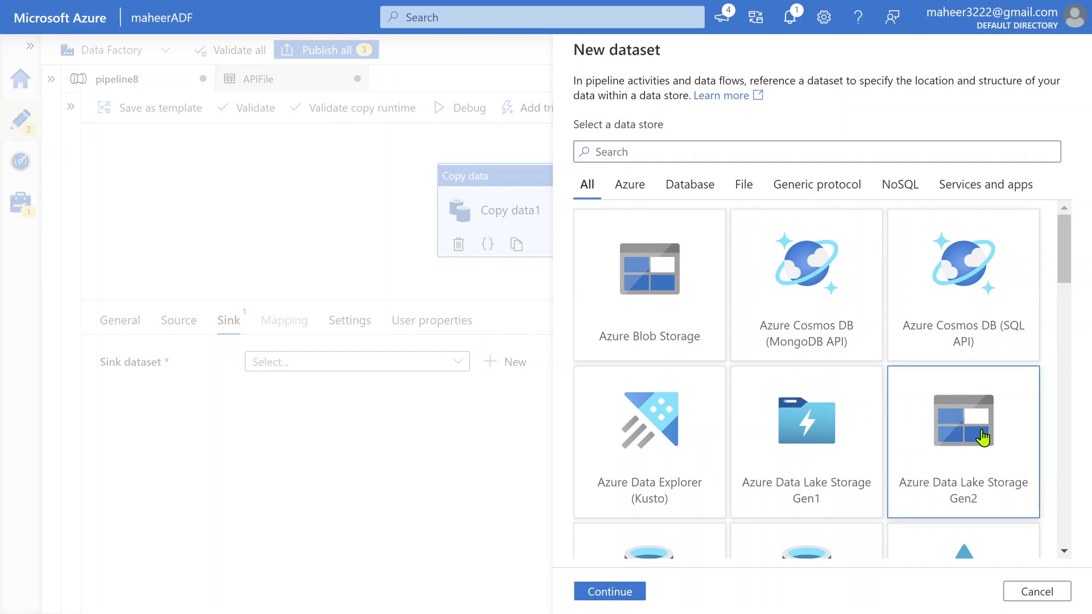
pyautogui.click(609, 591)
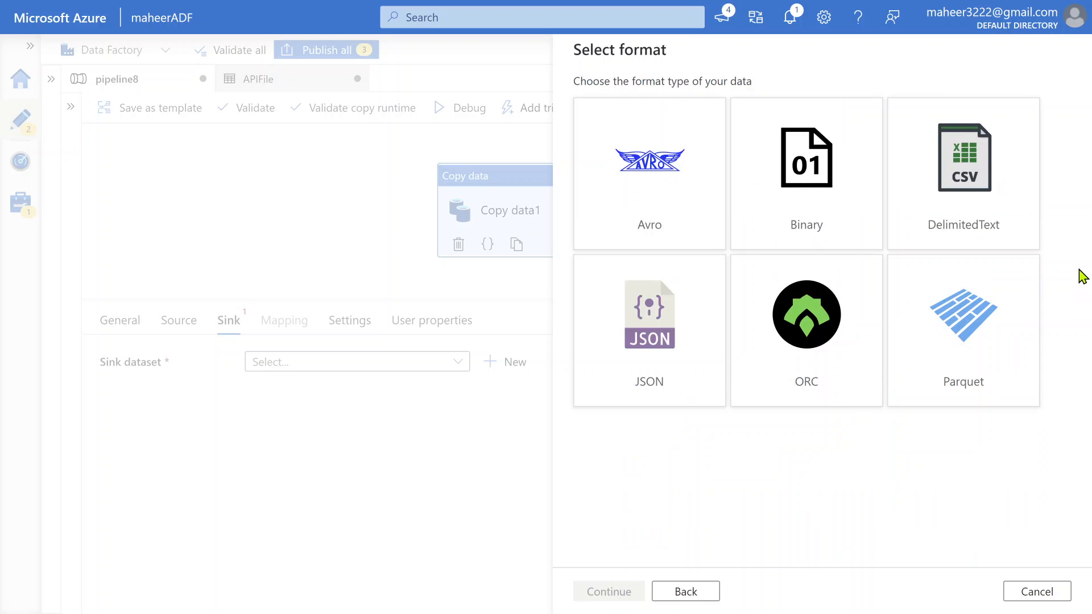
pyautogui.click(840, 213)
pyautogui.click(631, 588)
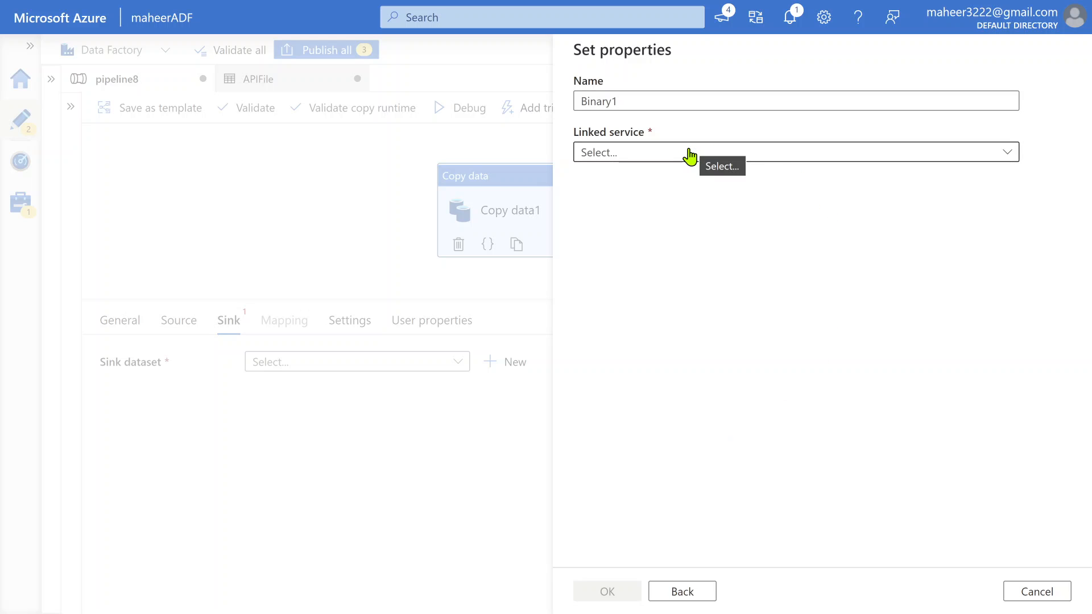
# - Name the dataset ADLSGen2HttpFile and assign the AzureDataLakeStorage1 linked service
pyautogui.moveTo(645, 102); pyautogui.dragTo(572, 108)
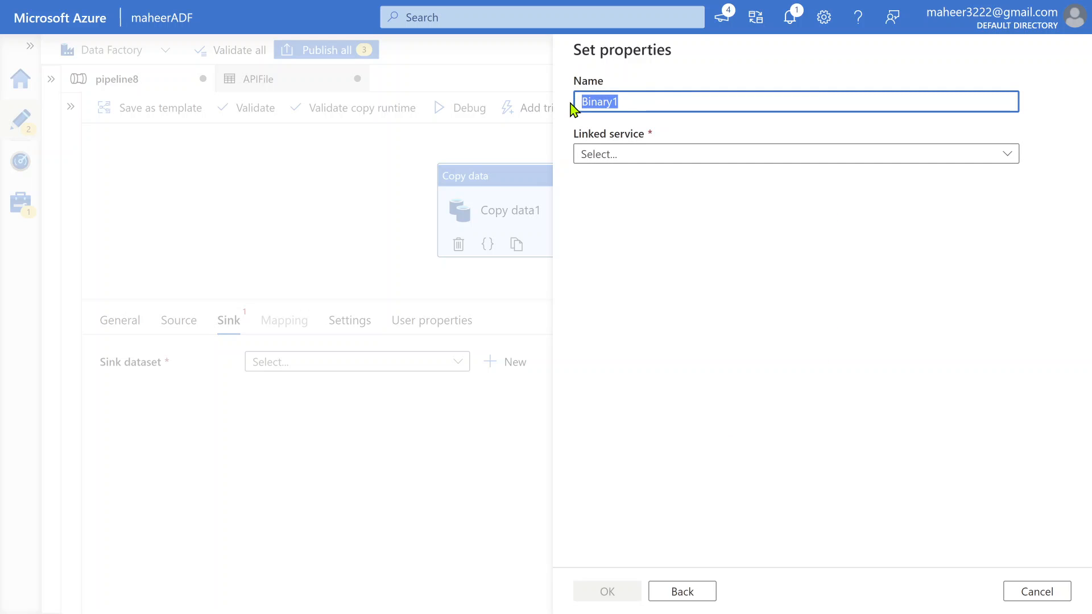
pyautogui.write('ADLSGen2')
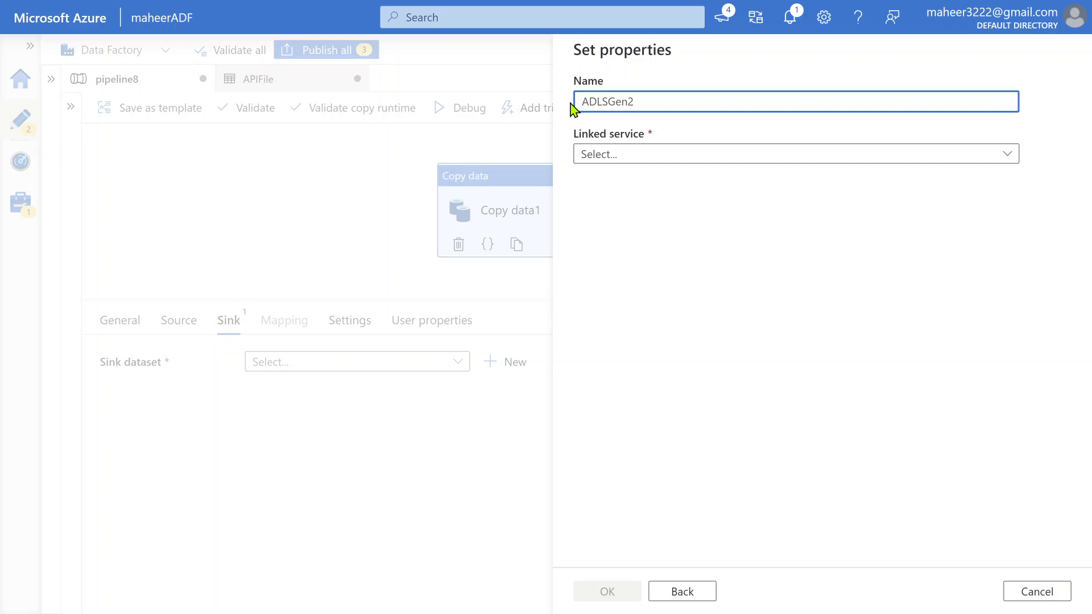
pyautogui.write('HttpFile')
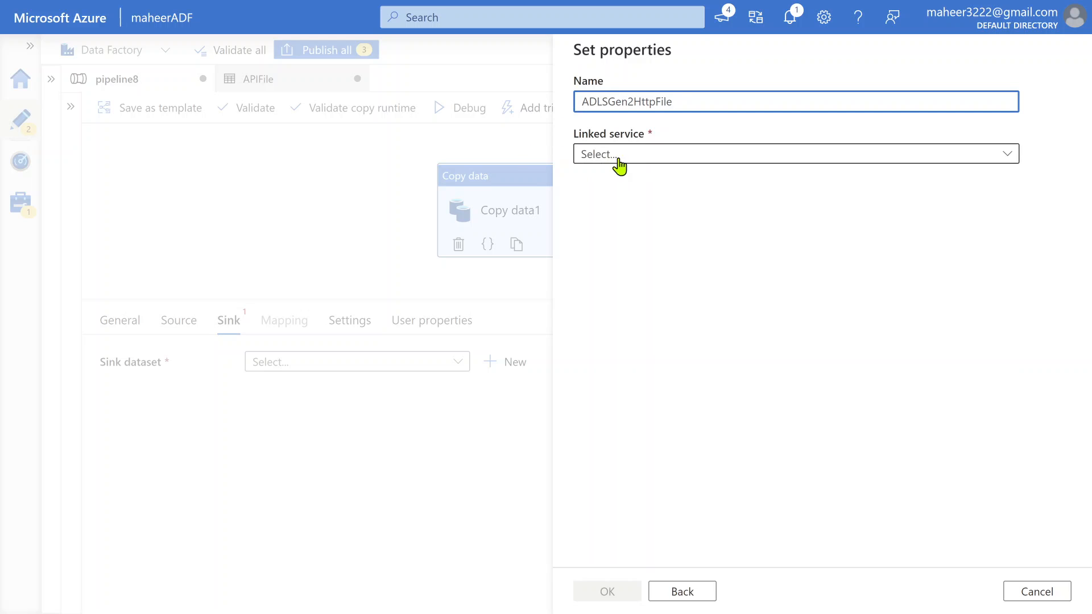
pyautogui.click(674, 154)
pyautogui.click(648, 264)
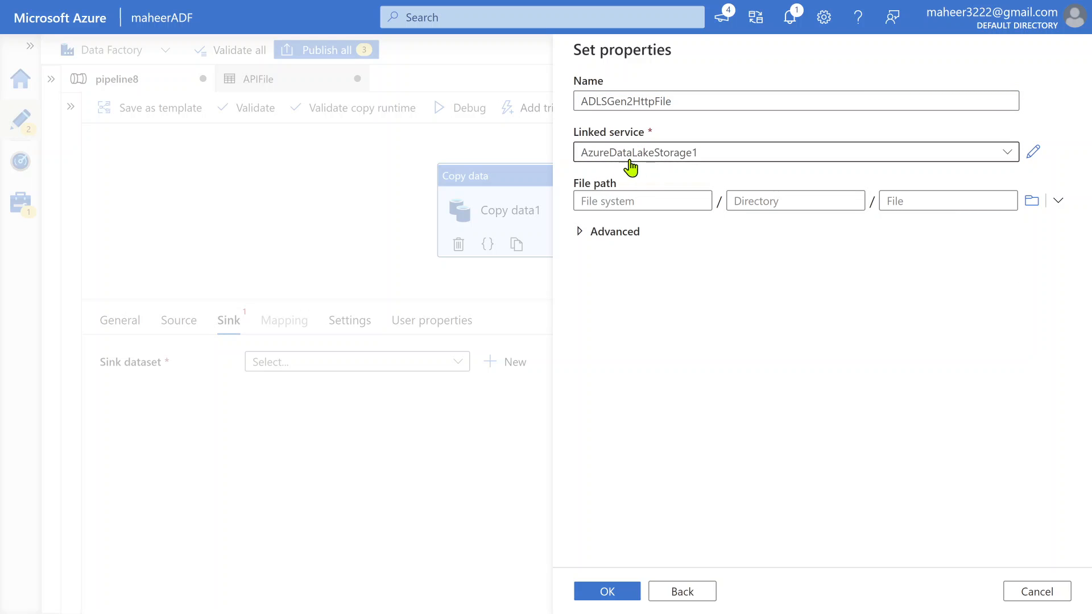
# - Review the AzureDataLakeStorage1 storage account URL and close its settings unchanged
pyautogui.click(1035, 157)
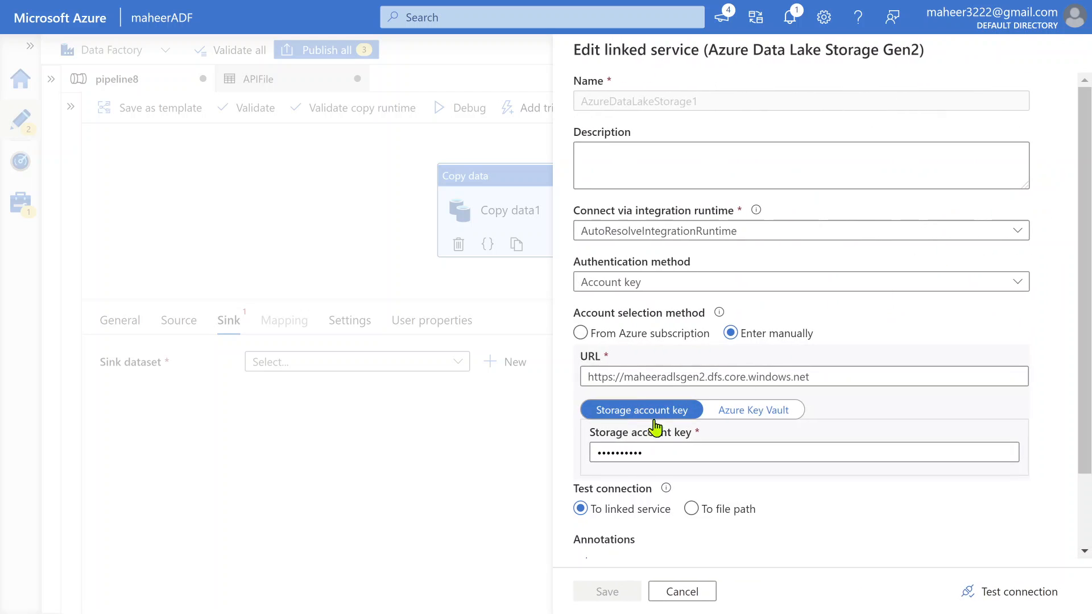
pyautogui.moveTo(623, 378); pyautogui.dragTo(698, 381)
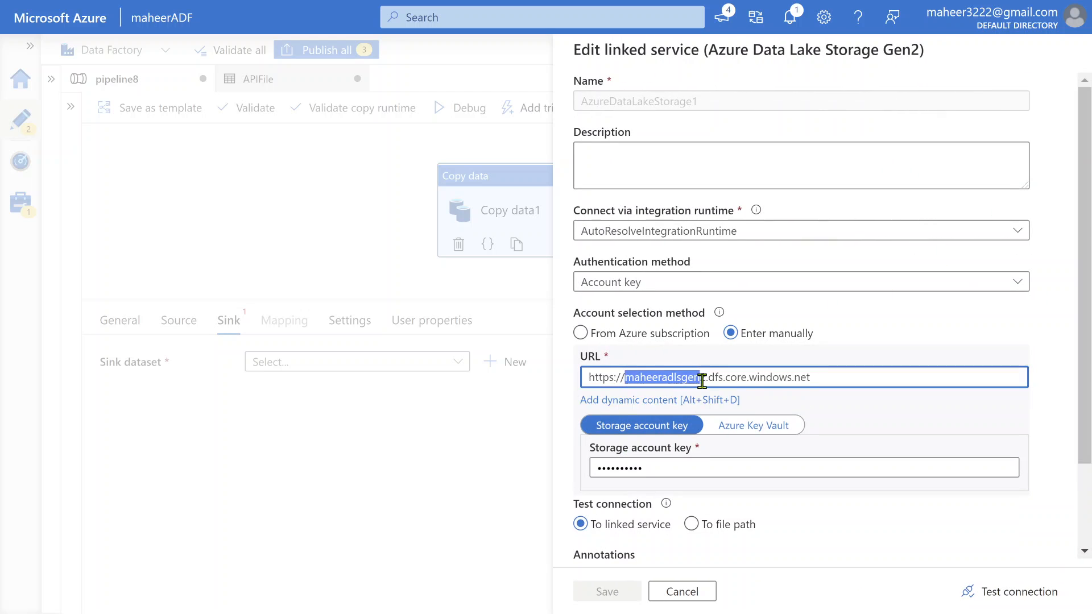
pyautogui.click(682, 591)
# - Browse the storage and choose synapsedemo/output as the destination folder
pyautogui.click(1032, 205)
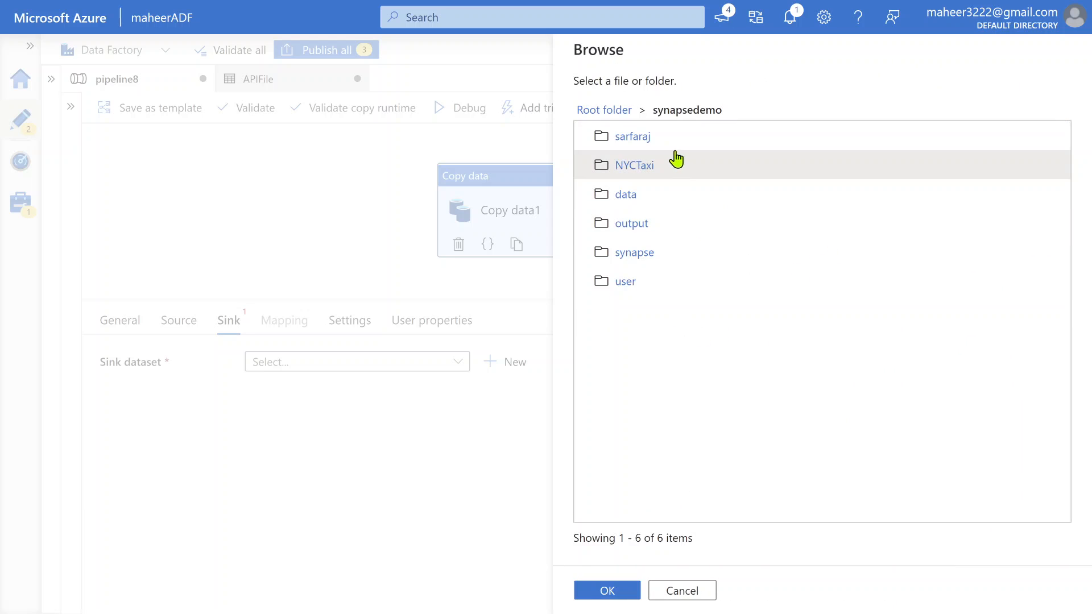
pyautogui.click(643, 234)
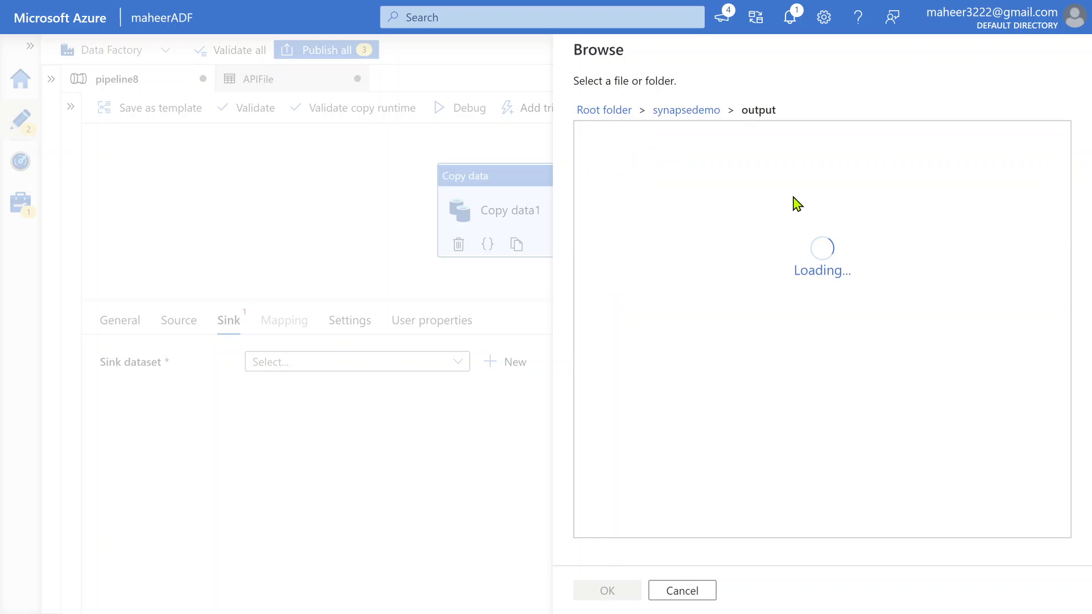
pyautogui.click(618, 591)
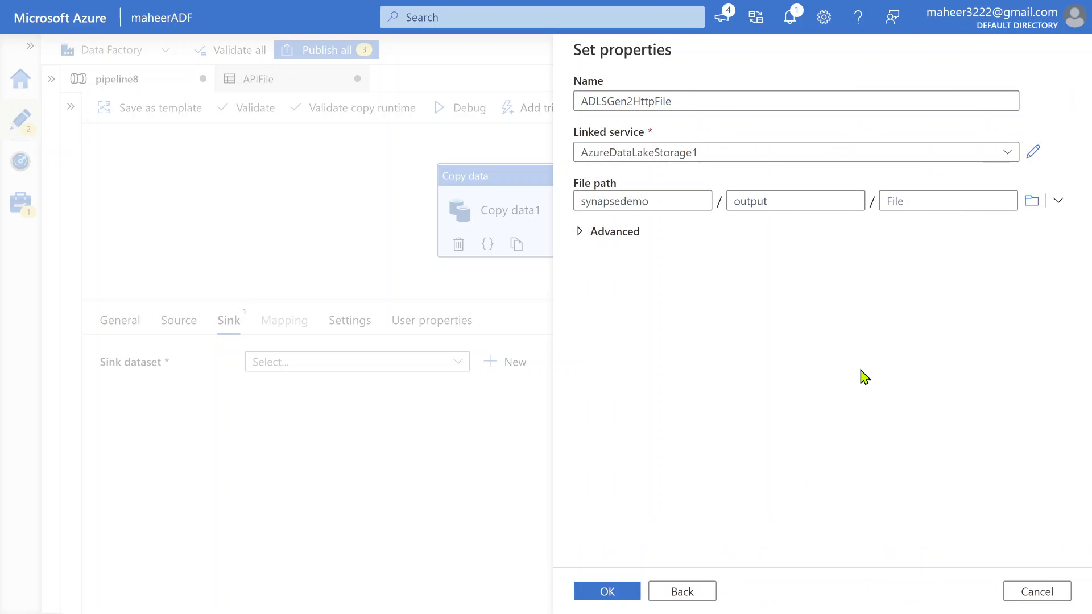
# - Set the output file name to abcd.xlsx and confirm the sink dataset
pyautogui.click(931, 201)
pyautogui.write('abcd.xlsx')
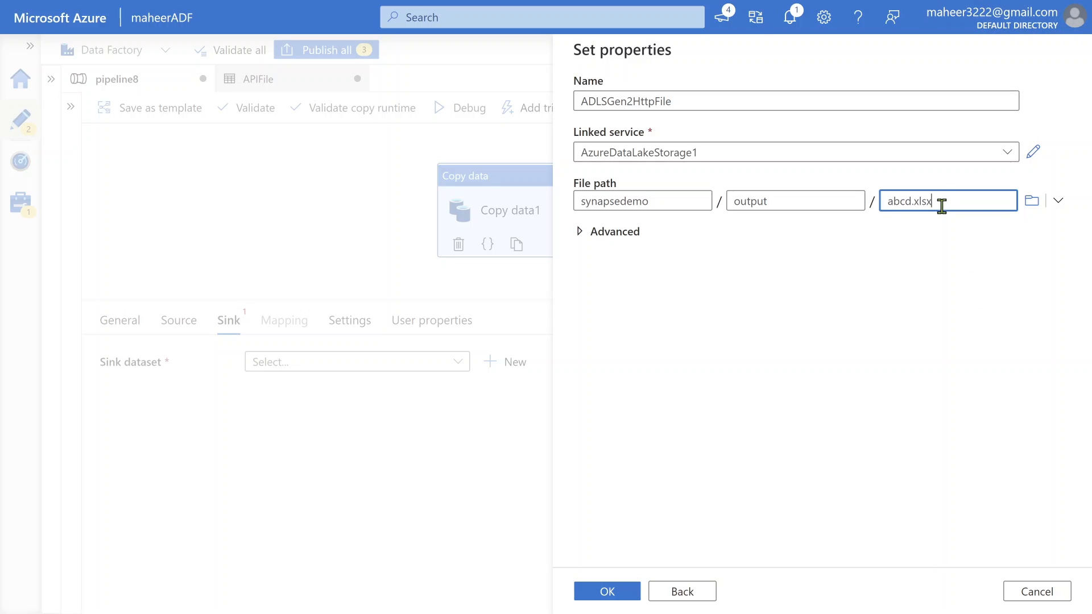
pyautogui.moveTo(941, 202); pyautogui.dragTo(889, 200)
pyautogui.click(602, 593)
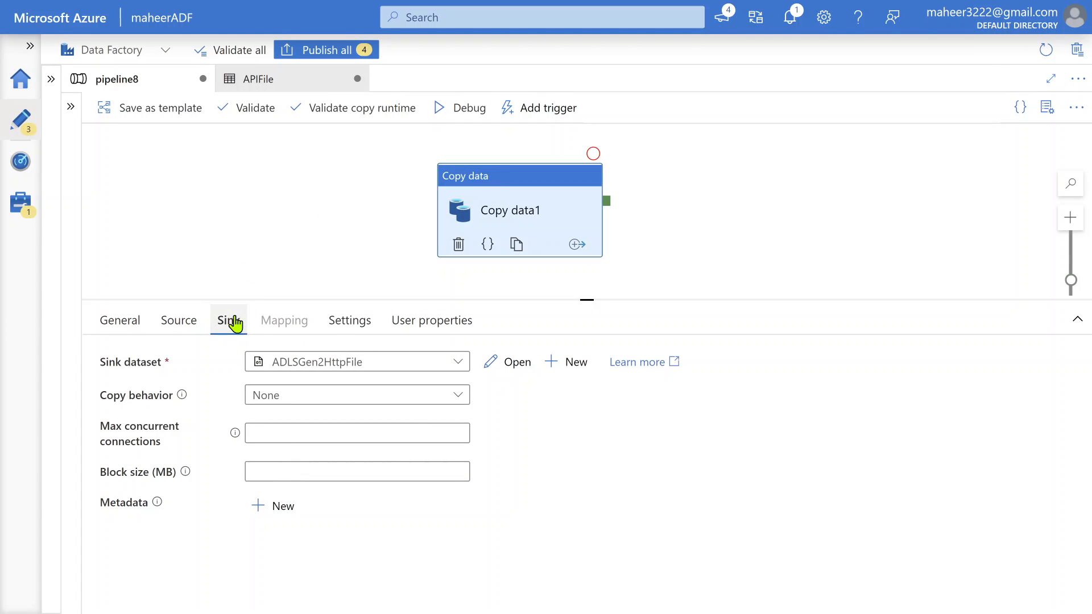
# - Start a debug run and refresh until Copy data1 reports Succeeded
pyautogui.click(461, 108)
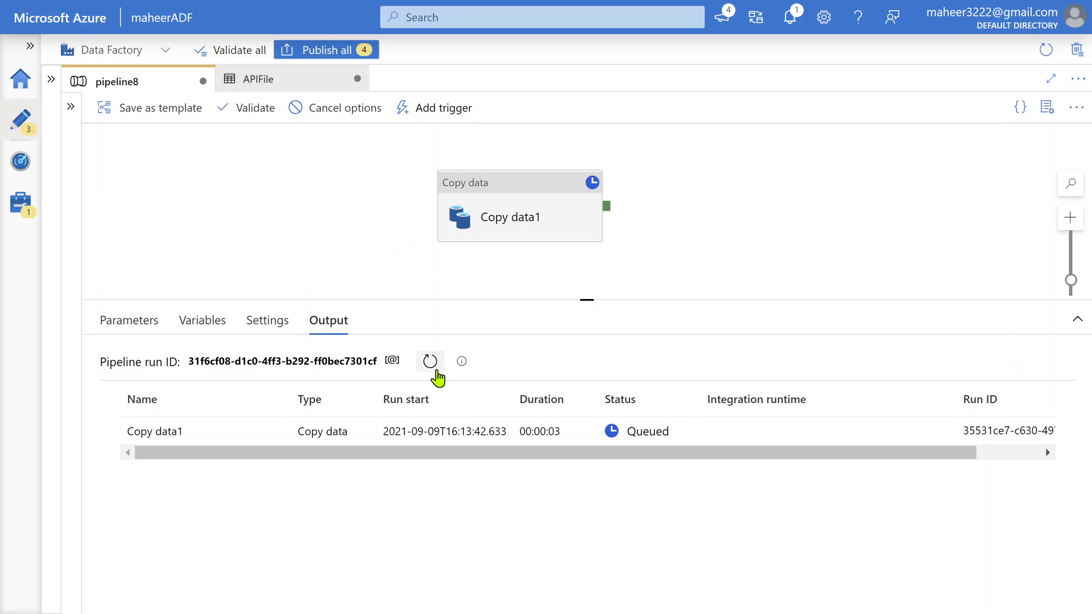
pyautogui.click(431, 361)
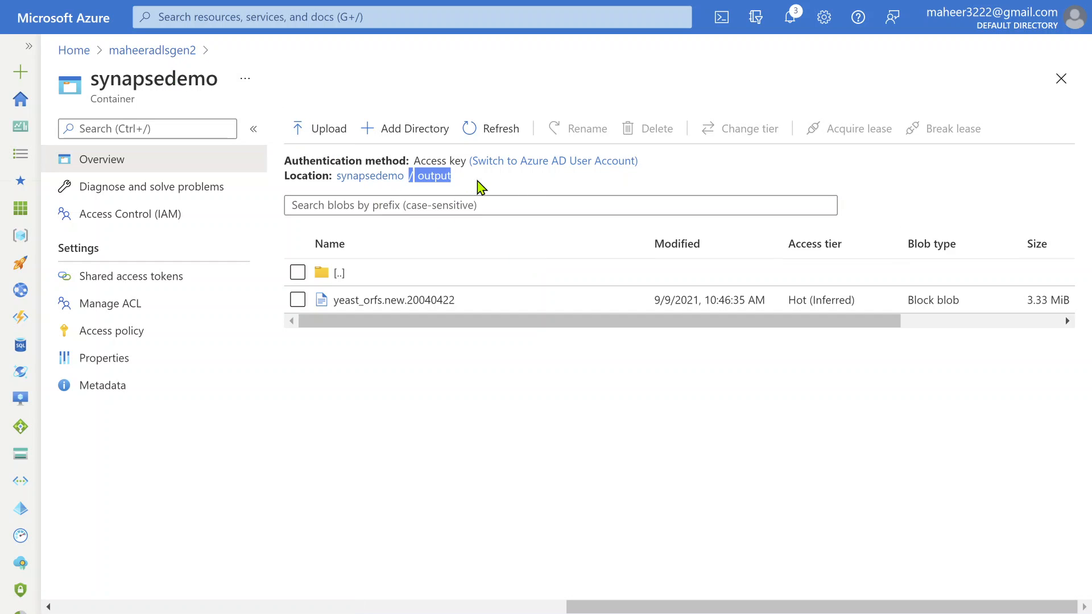
# - Refresh the output folder, select abcd.xlsx and download it to the computer
pyautogui.click(500, 128)
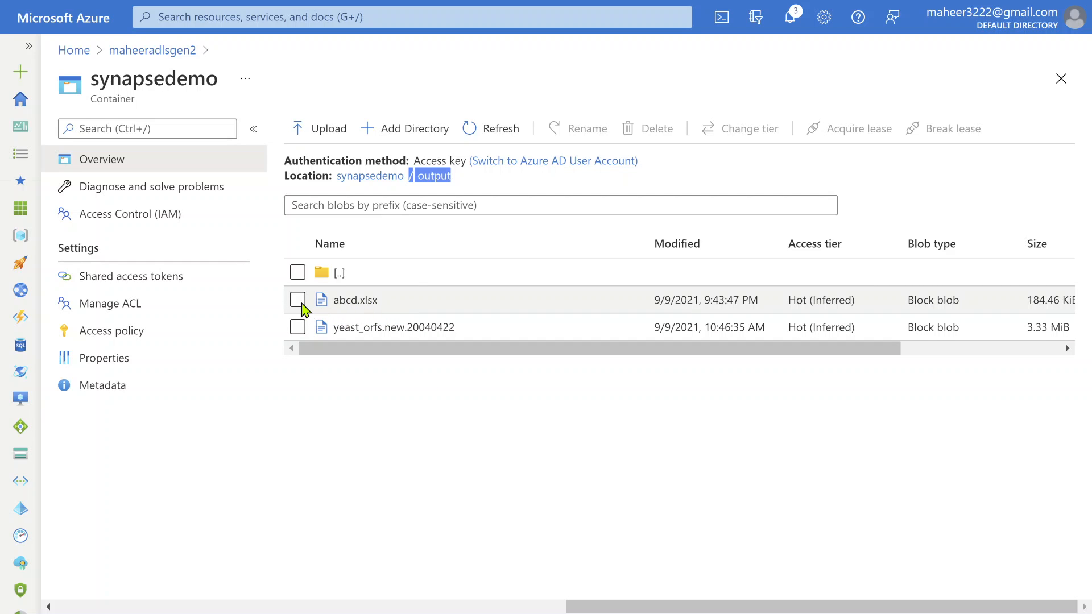
pyautogui.click(297, 299)
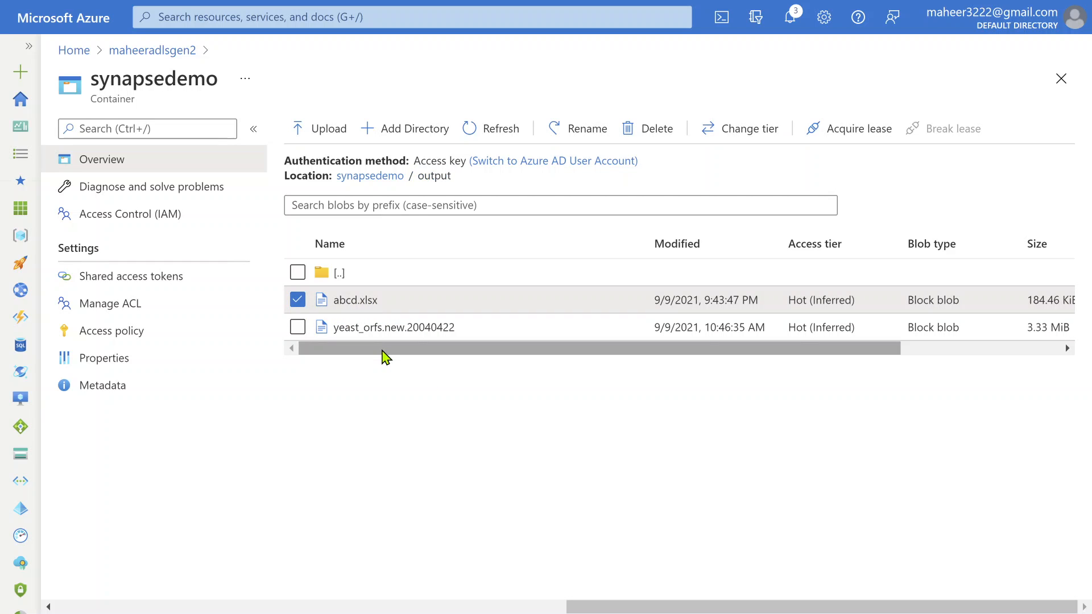
pyautogui.moveTo(475, 348); pyautogui.dragTo(809, 362)
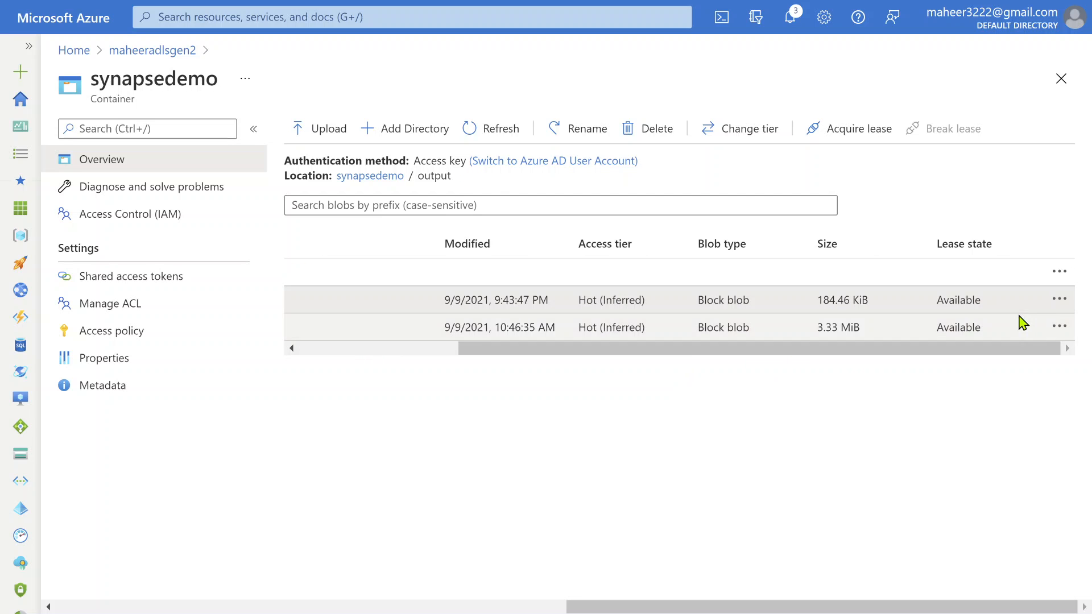
pyautogui.click(1058, 299)
pyautogui.click(940, 336)
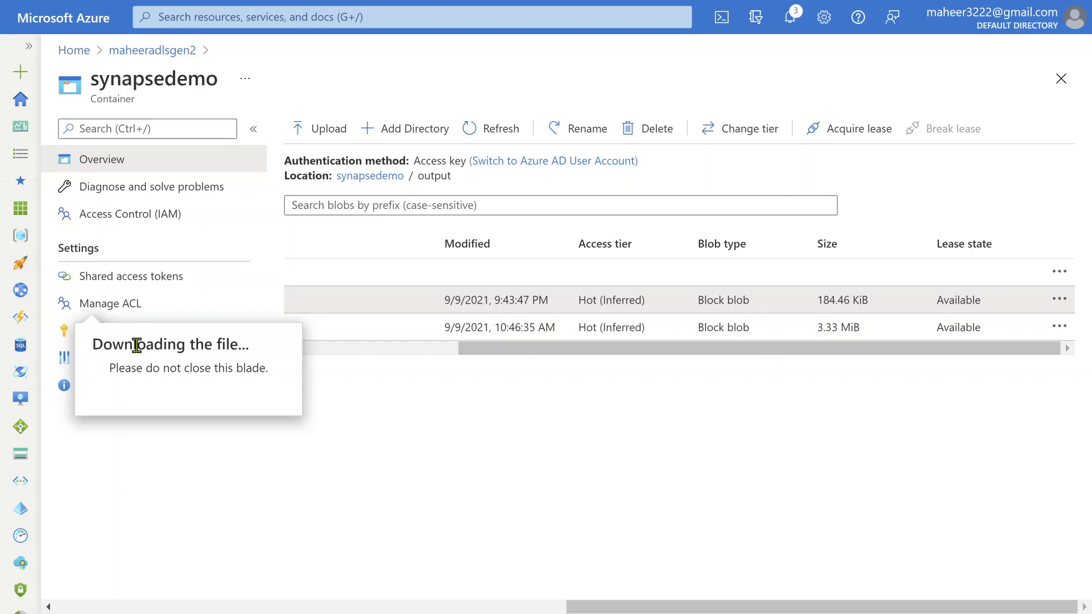
pyautogui.moveTo(140, 344); pyautogui.dragTo(212, 345)
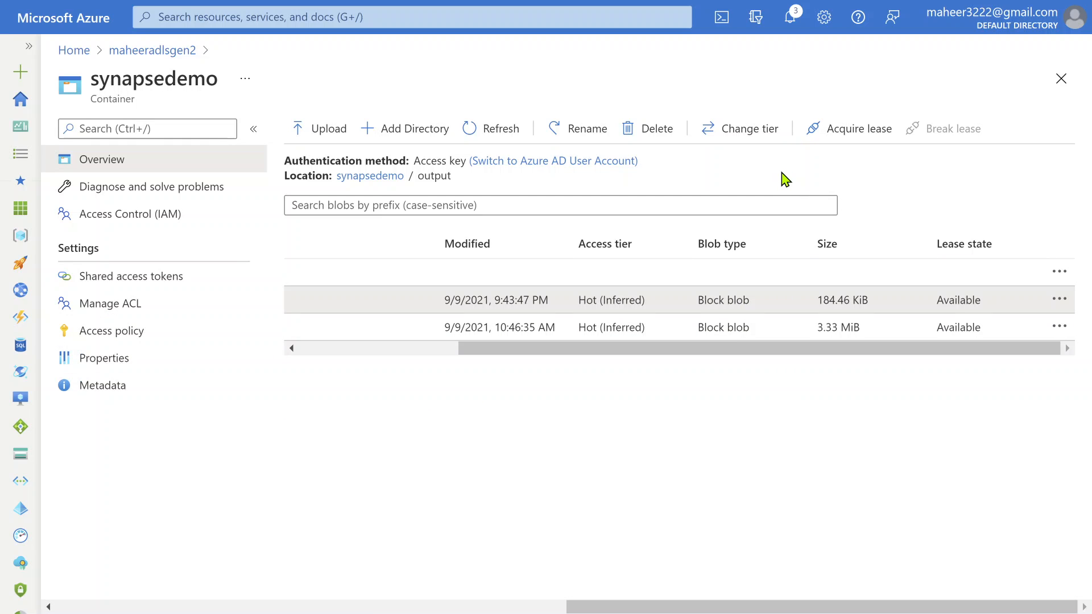
pyautogui.moveTo(550, 349); pyautogui.dragTo(360, 352)
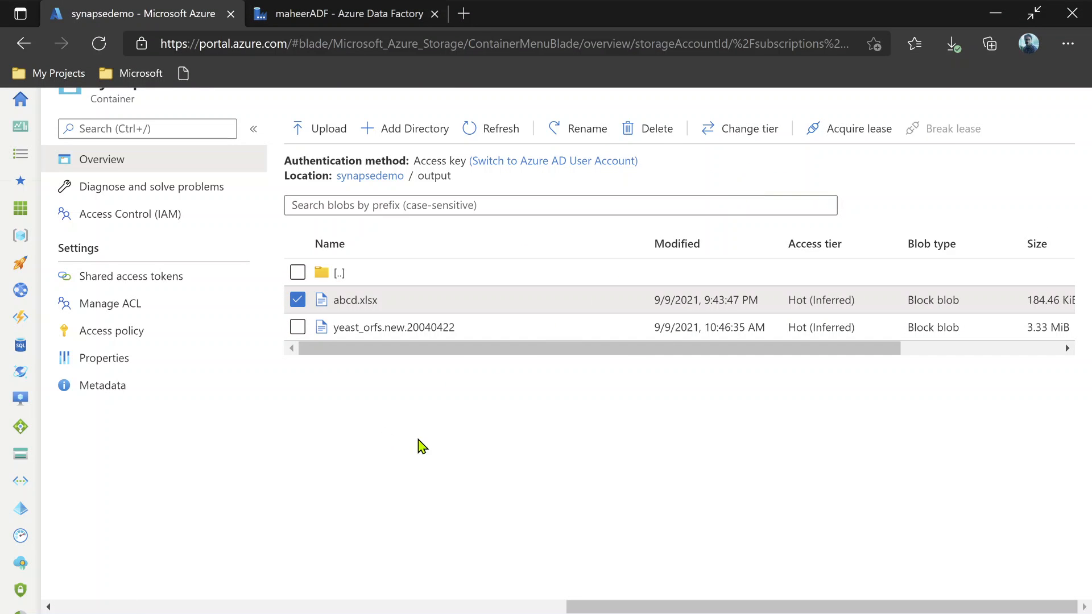
# - From the desktop, browse to Downloads and launch abcd.xlsx in Excel
pyautogui.press('super+d')
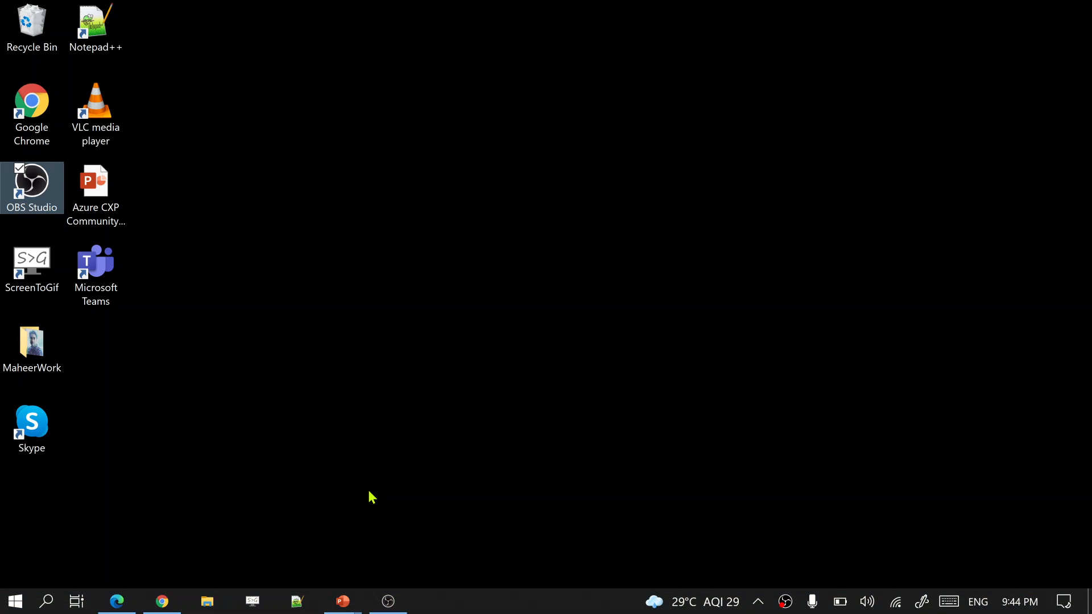
pyautogui.click(207, 603)
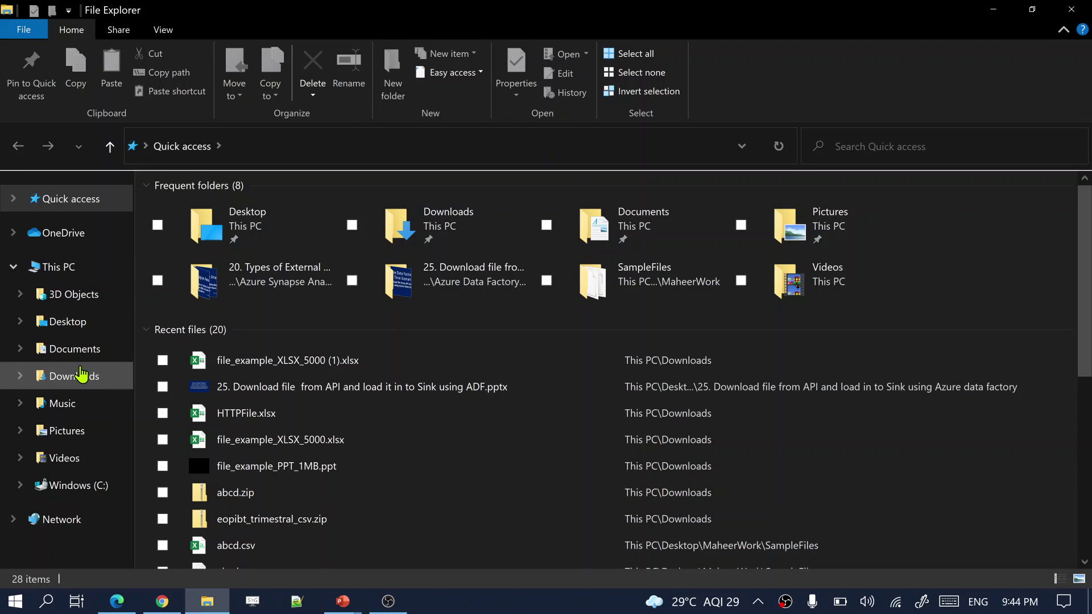
pyautogui.click(75, 375)
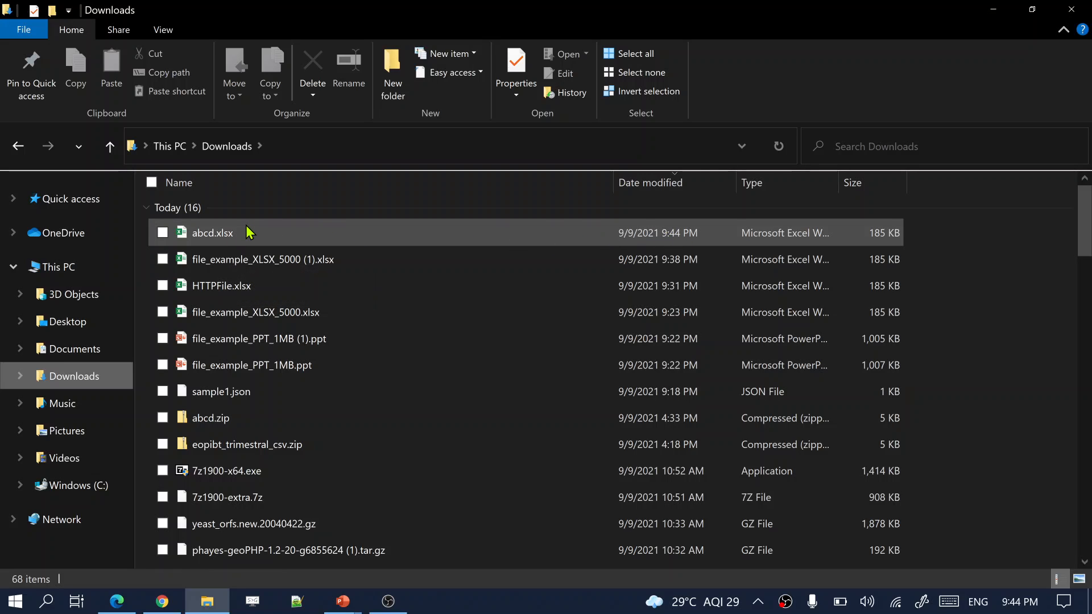
pyautogui.doubleClick(246, 231)
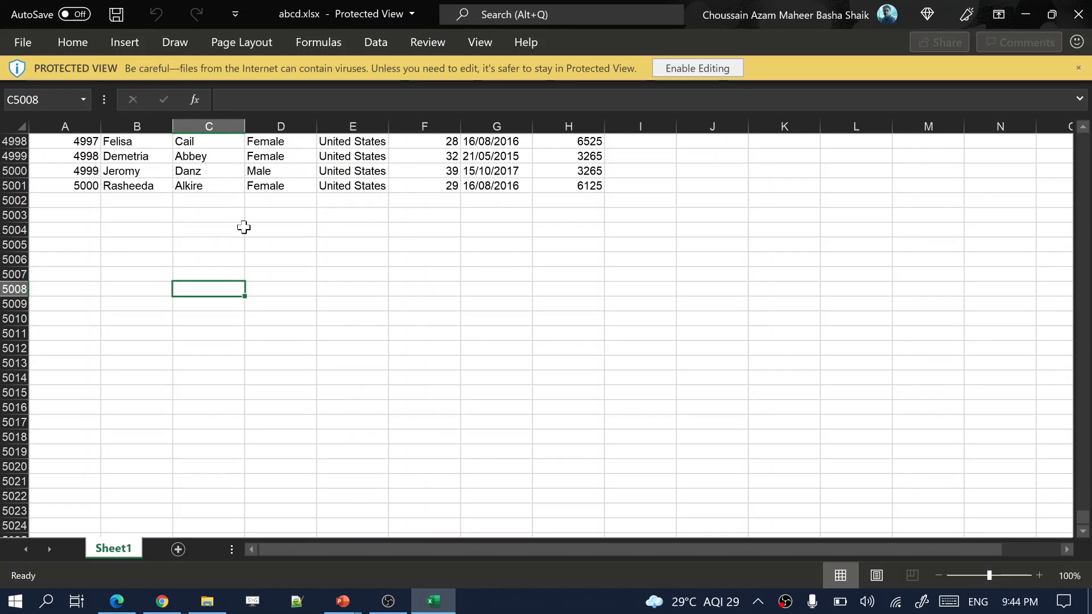
# - Check the last data row 5001 holds record 5000, then minimize Excel
pyautogui.moveTo(58, 187); pyautogui.dragTo(568, 186)
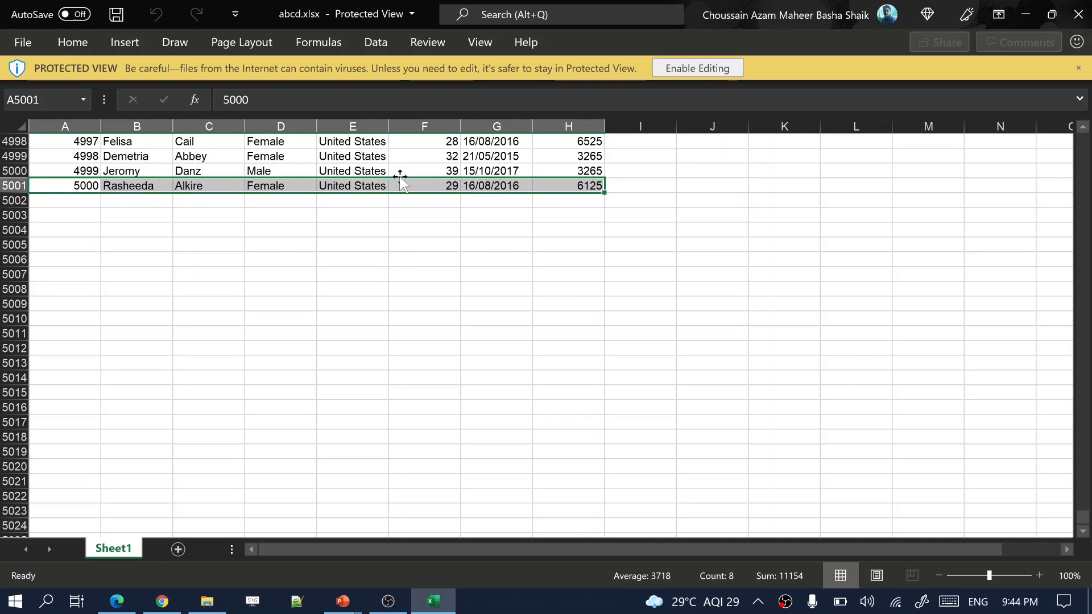
pyautogui.scroll(5, 192, 230)
pyautogui.scroll(5, 192, 230)
pyautogui.scroll(5, 192, 230)
pyautogui.scroll(5, 193, 231)
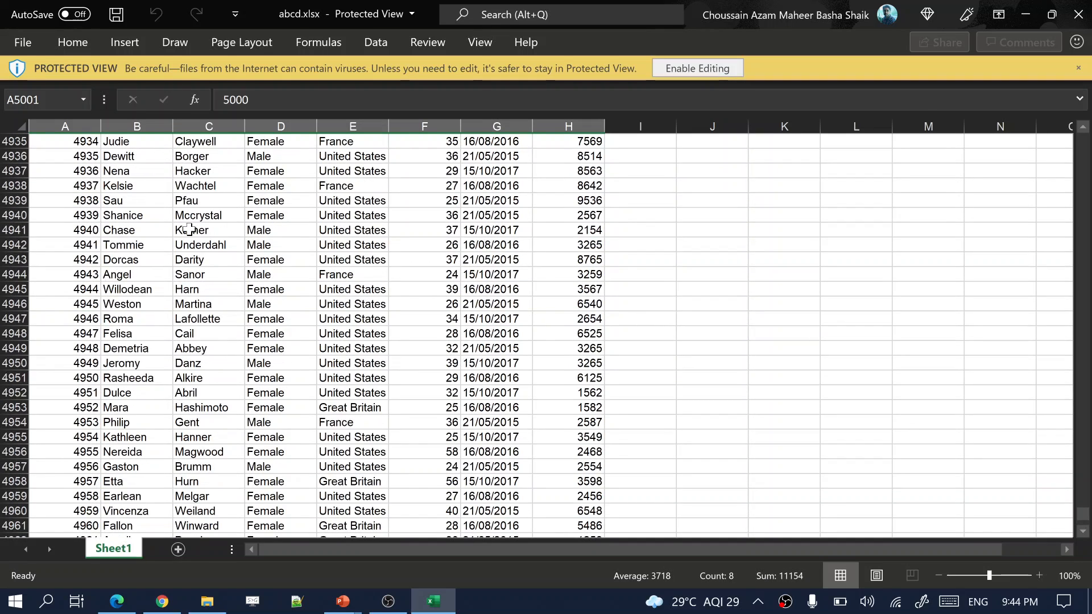
pyautogui.scroll(5, 192, 231)
pyautogui.scroll(5, 193, 230)
pyautogui.scroll(5, 192, 230)
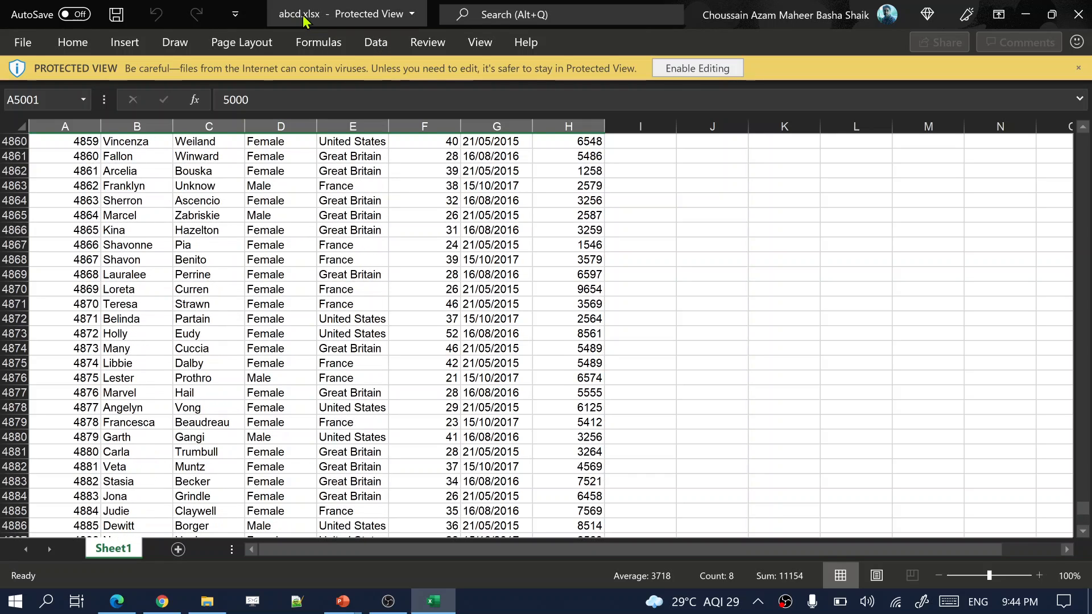
pyautogui.click(646, 378)
pyautogui.scroll(7, 615, 330)
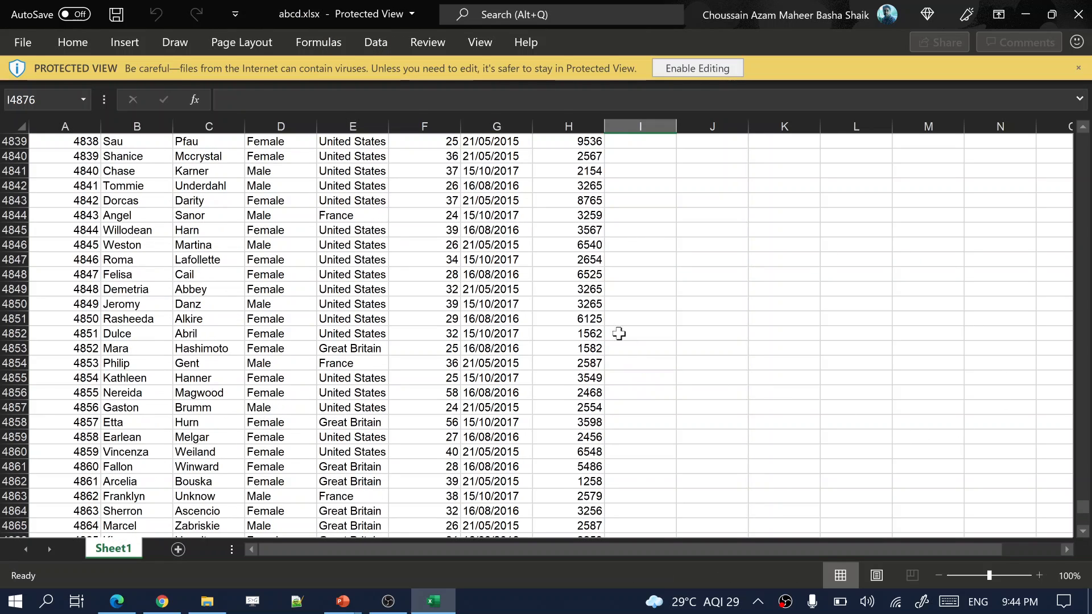
pyautogui.scroll(7, 614, 330)
pyautogui.scroll(7, 615, 330)
pyautogui.scroll(7, 613, 324)
pyautogui.scroll(7, 610, 320)
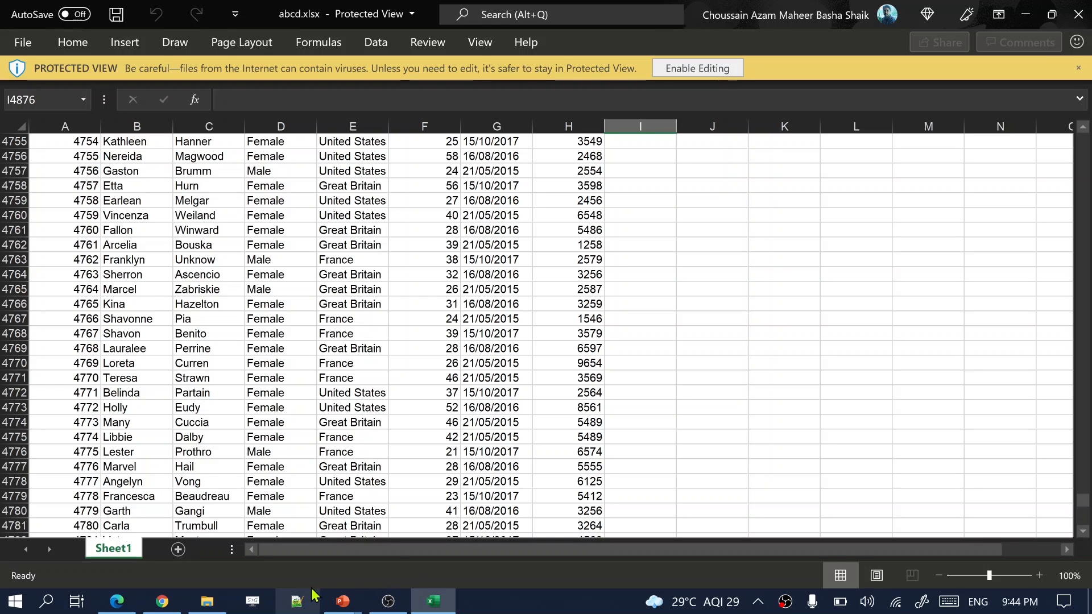
pyautogui.click(1026, 15)
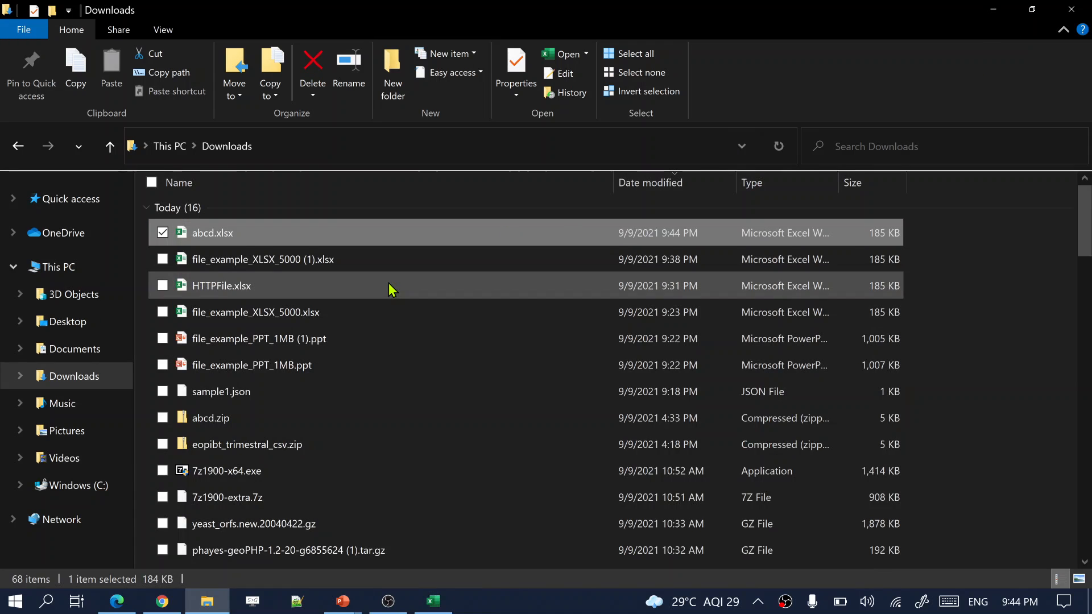
# - Return to Data Factory and view the APIFile dataset under Copy data1's source settings
pyautogui.click(118, 602)
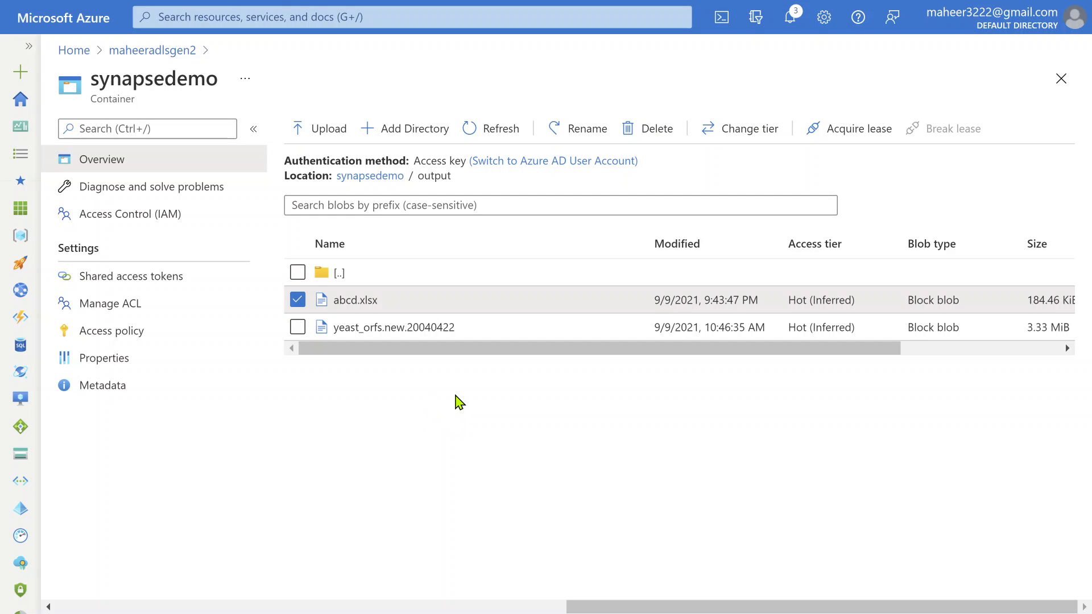
pyautogui.hotkey('ctrl', 'Tab')
pyautogui.click(519, 192)
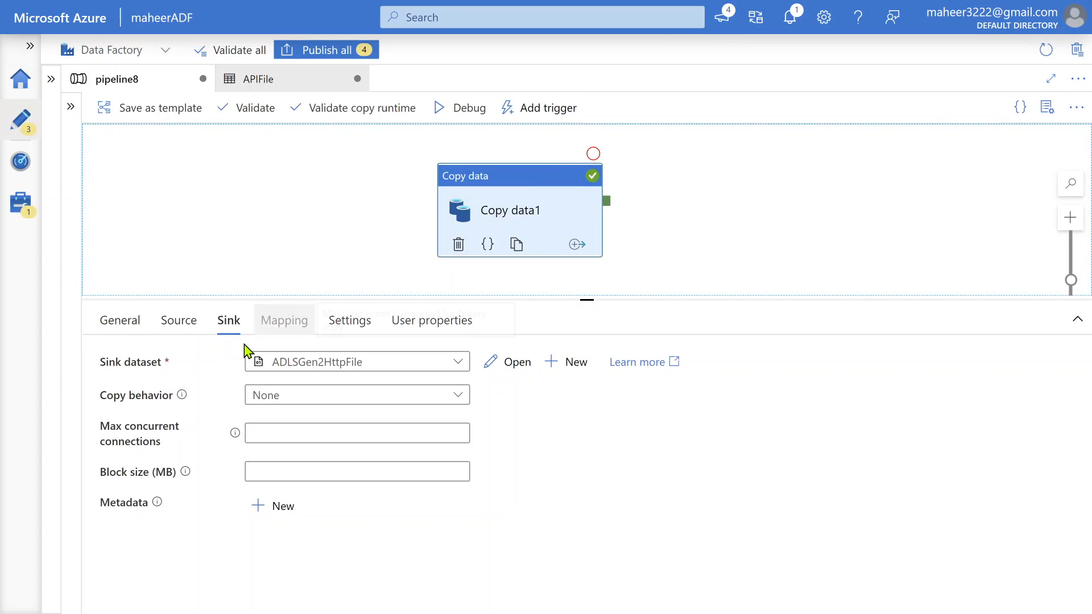
pyautogui.click(178, 320)
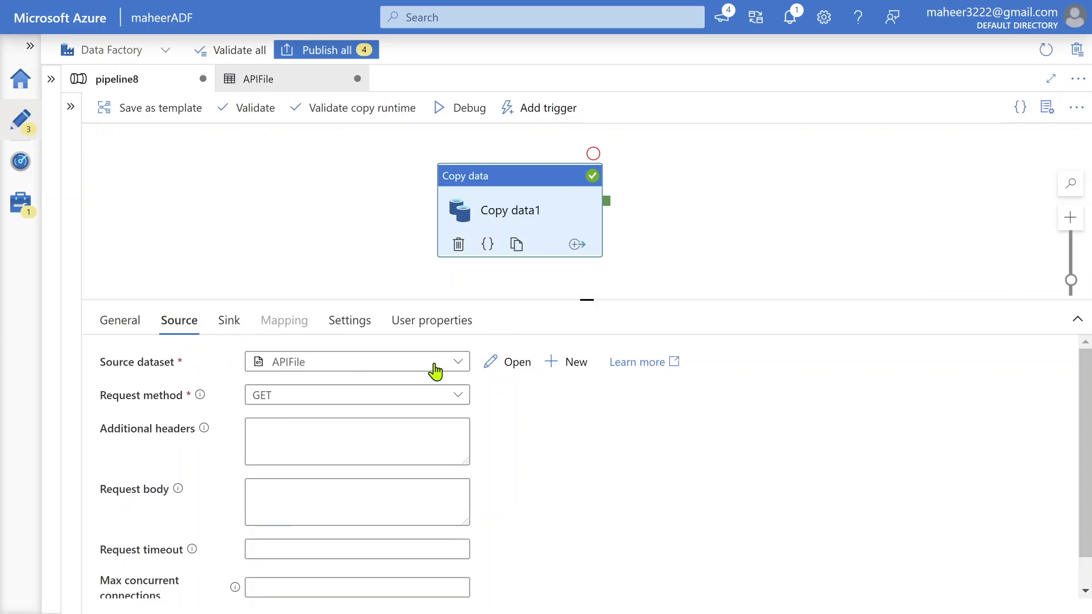
pyautogui.click(516, 362)
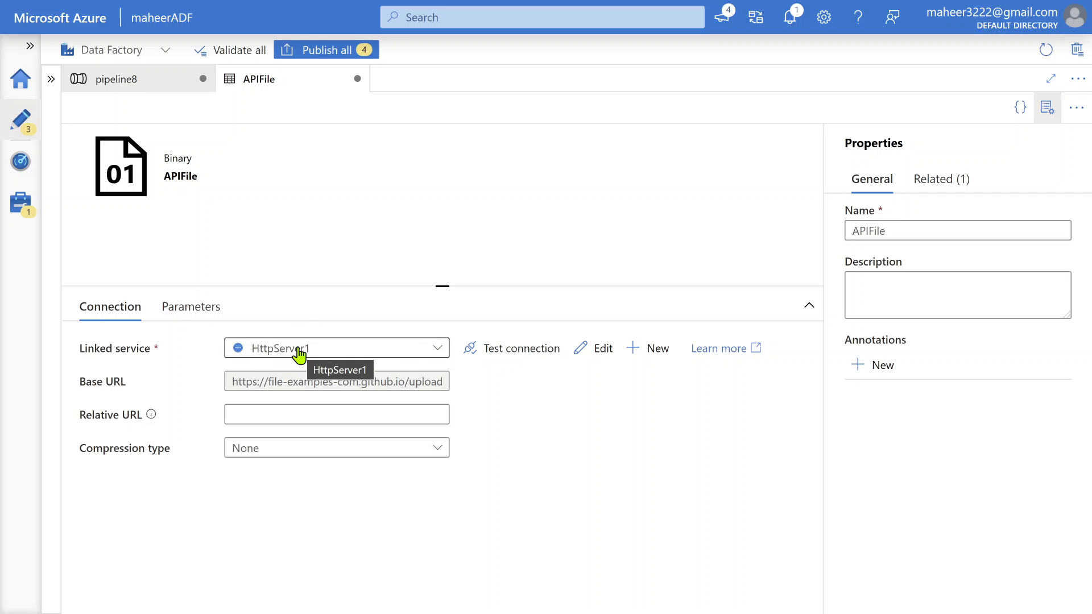
pyautogui.hotkey('alt', 'Tab')
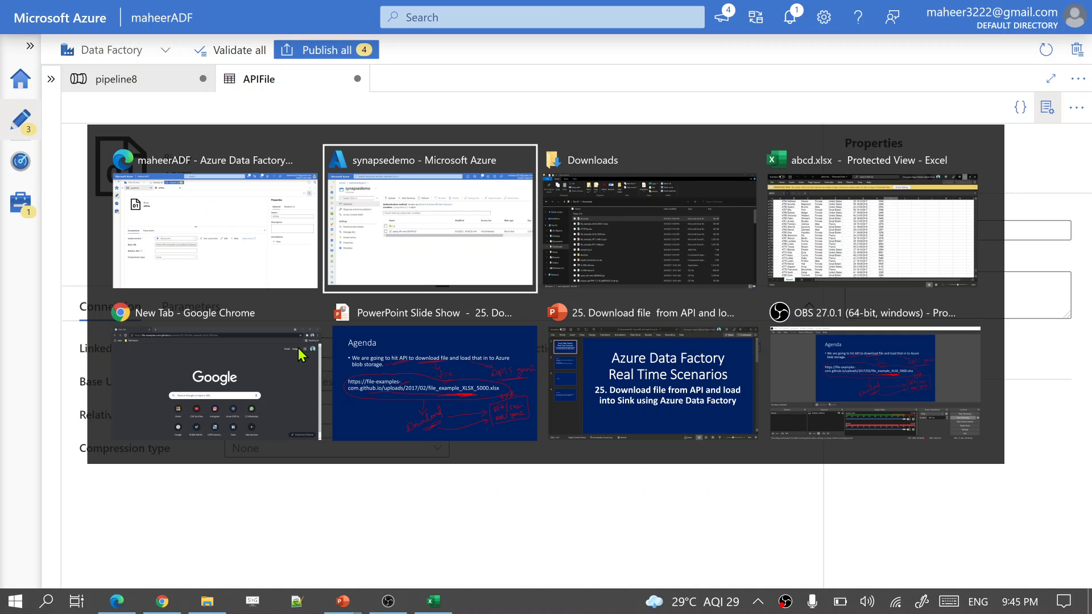